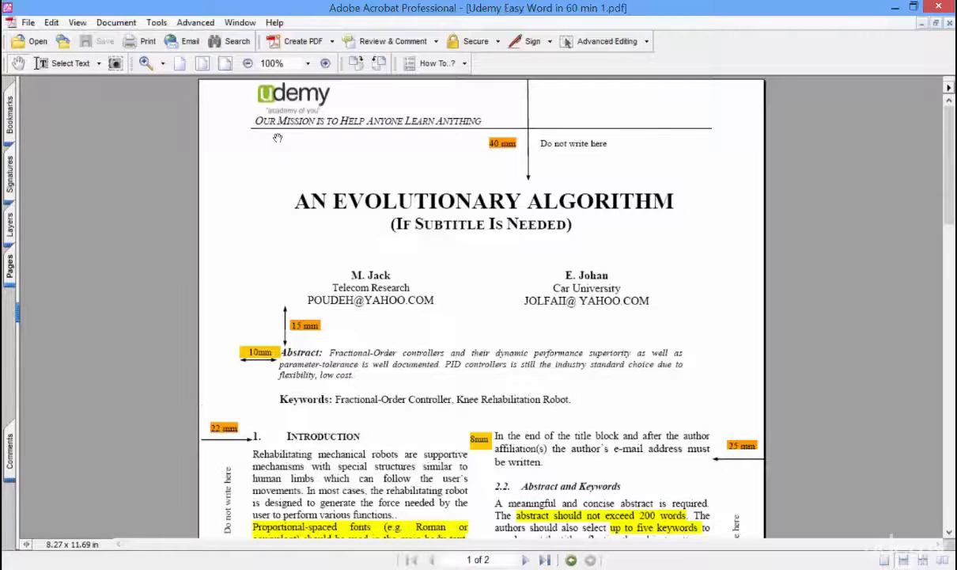
Examine the header and margin layout of the two-page PDF template, ending in the Word document
scroll(277, 138, down, 10)
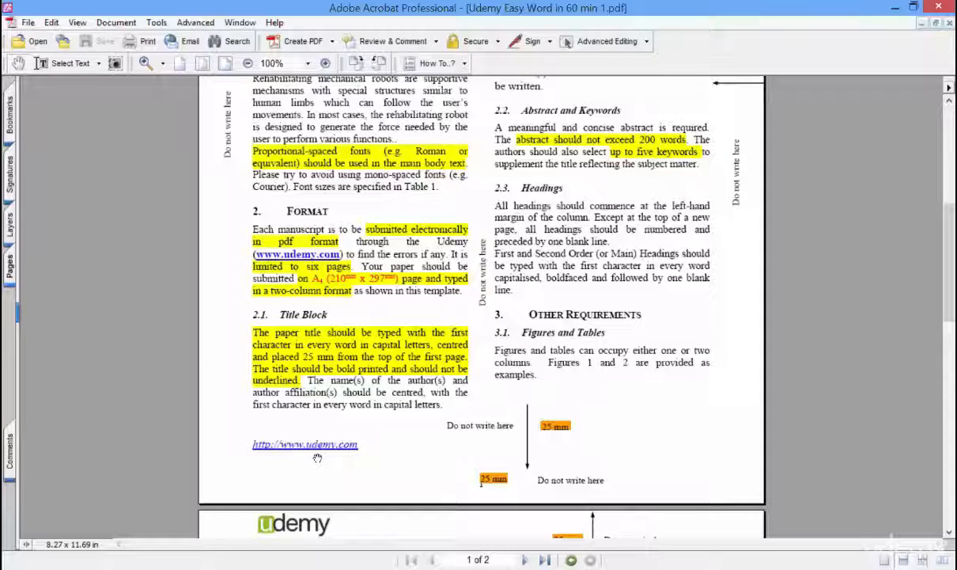
scroll(317, 458, down, 10)
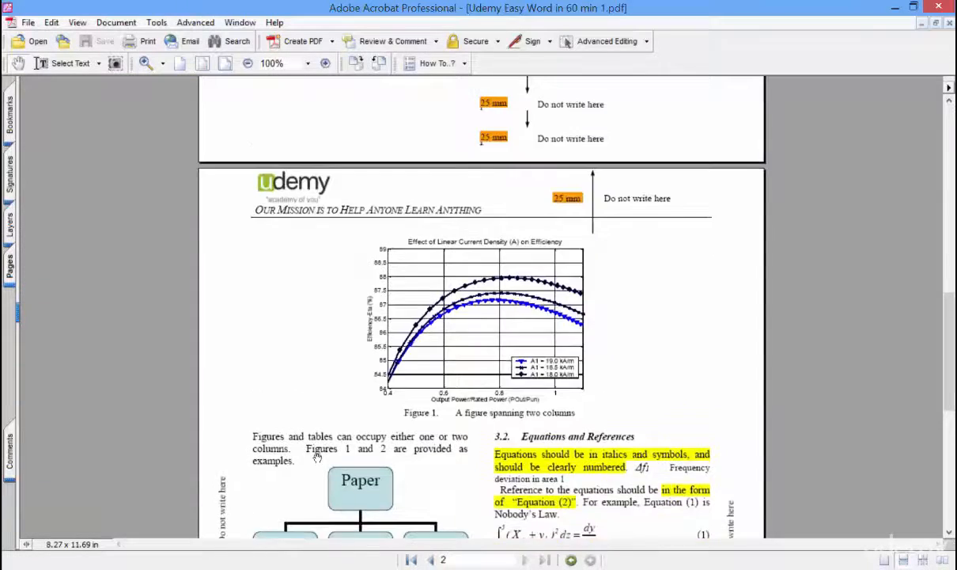
scroll(317, 457, up, 20)
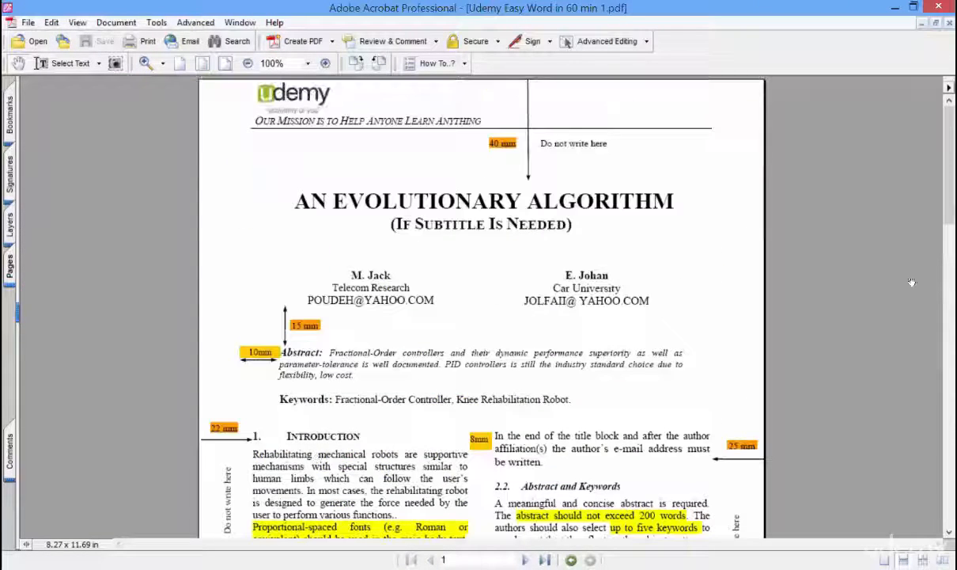
key(alt+Tab)
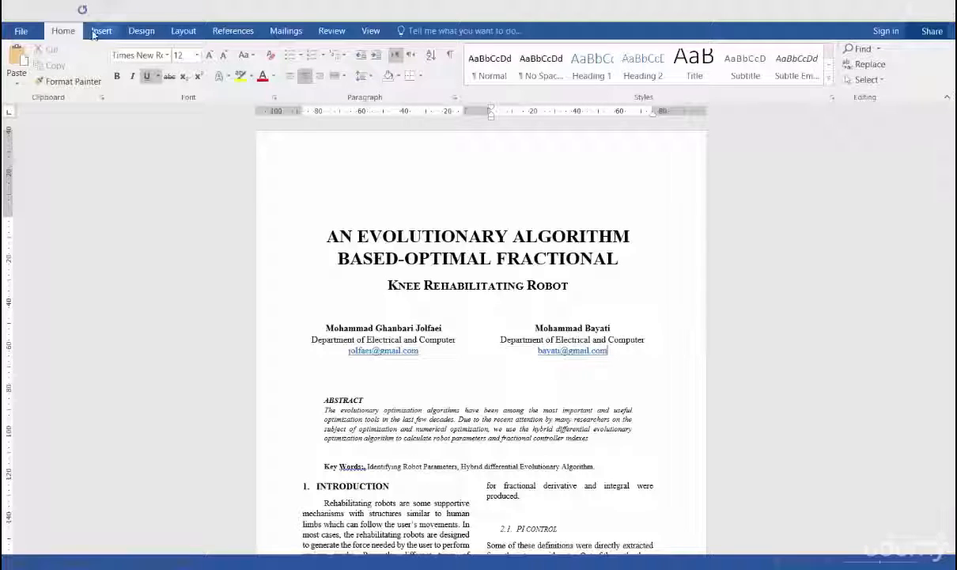
Look through the built-in header and footer designs without applying any of them
click(102, 31)
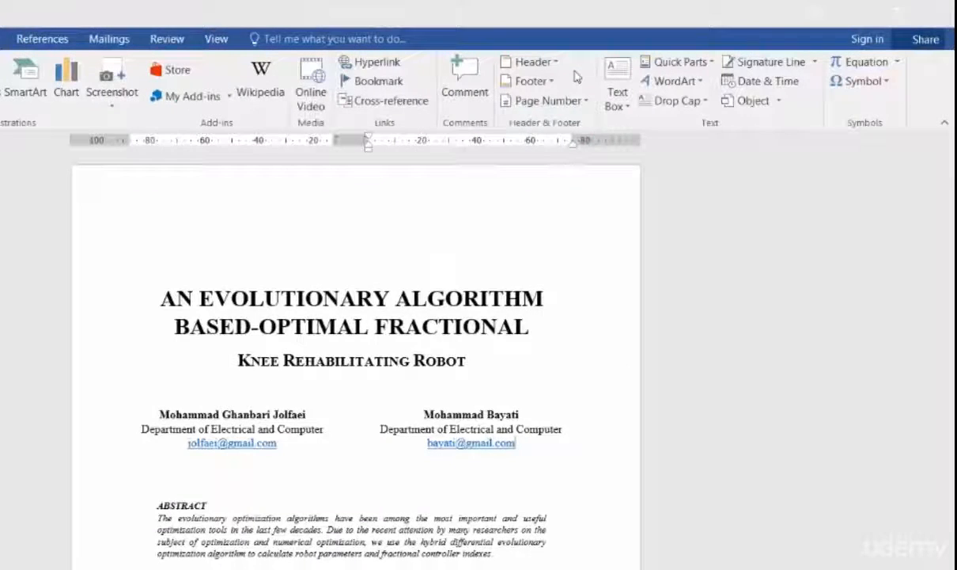
click(554, 68)
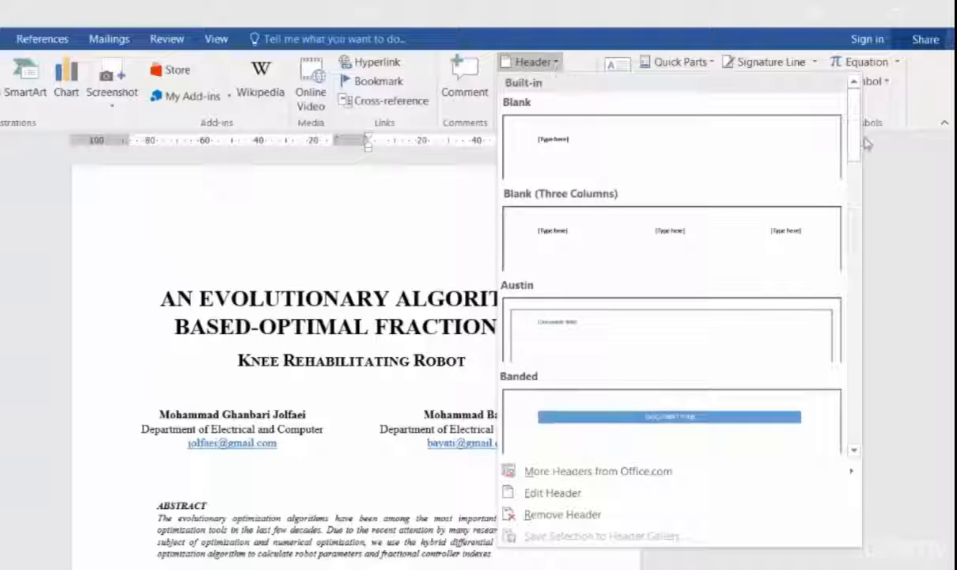
drag(860, 152, 861, 111)
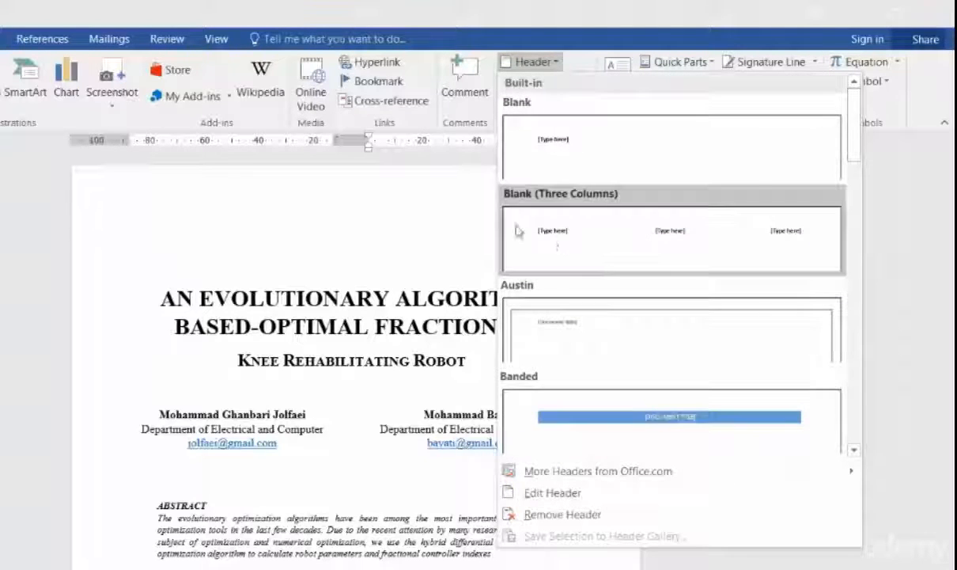
click(421, 209)
click(551, 81)
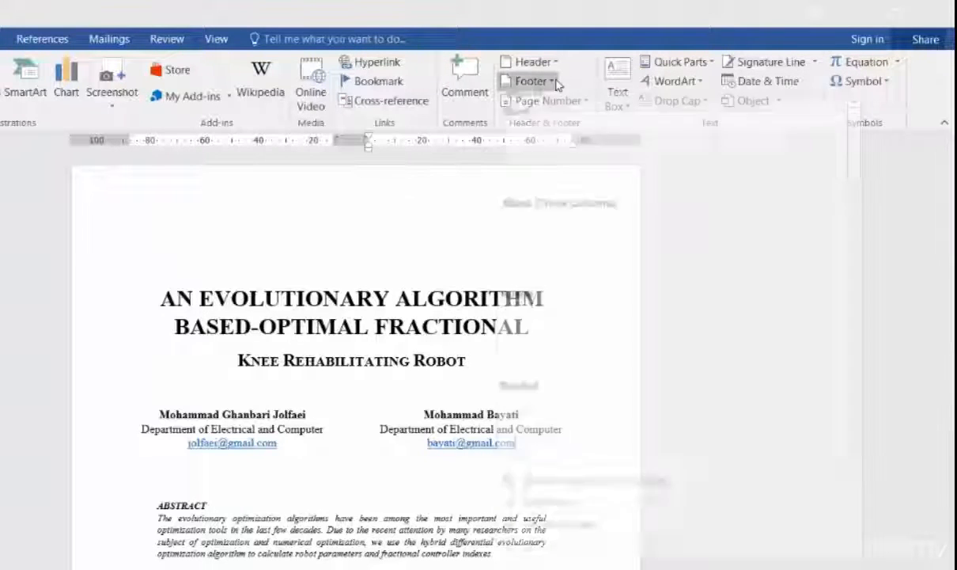
drag(853, 150, 863, 390)
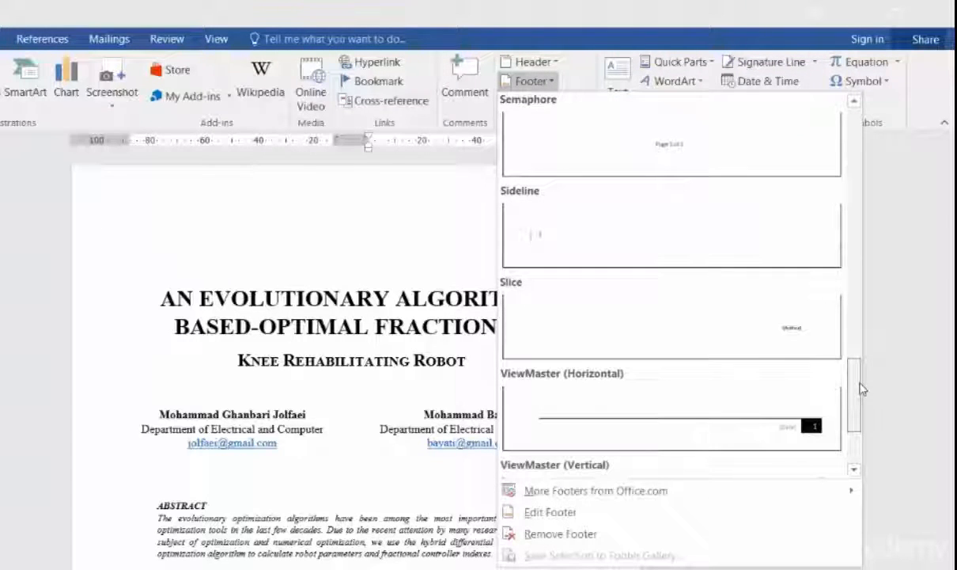
click(377, 234)
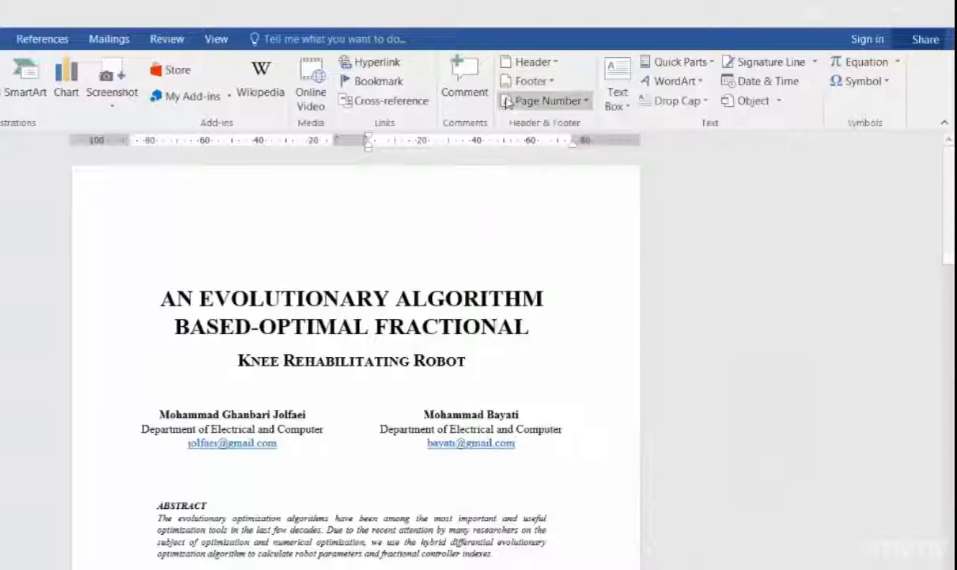
Add a Blank header to the document, delete its placeholder text and return to the body
click(557, 66)
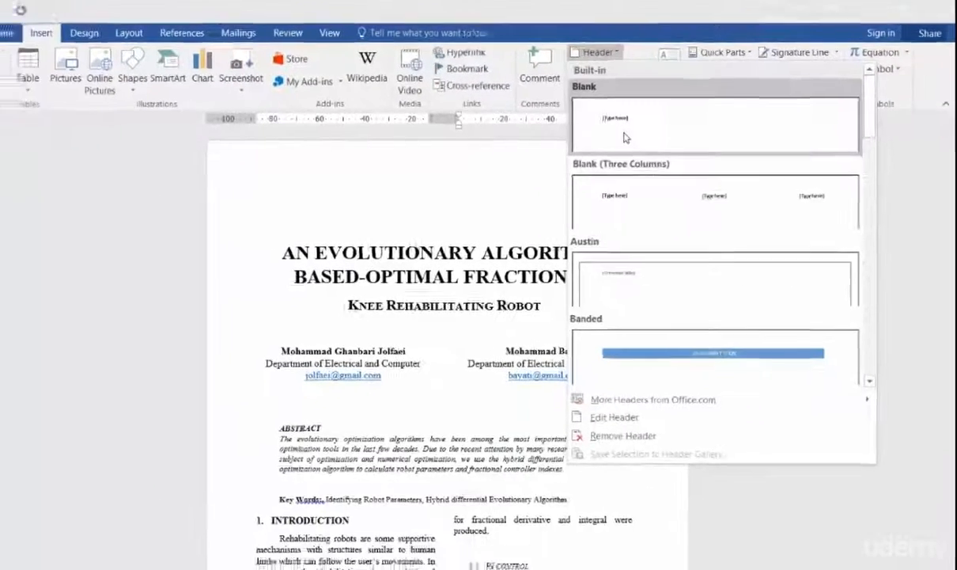
click(568, 161)
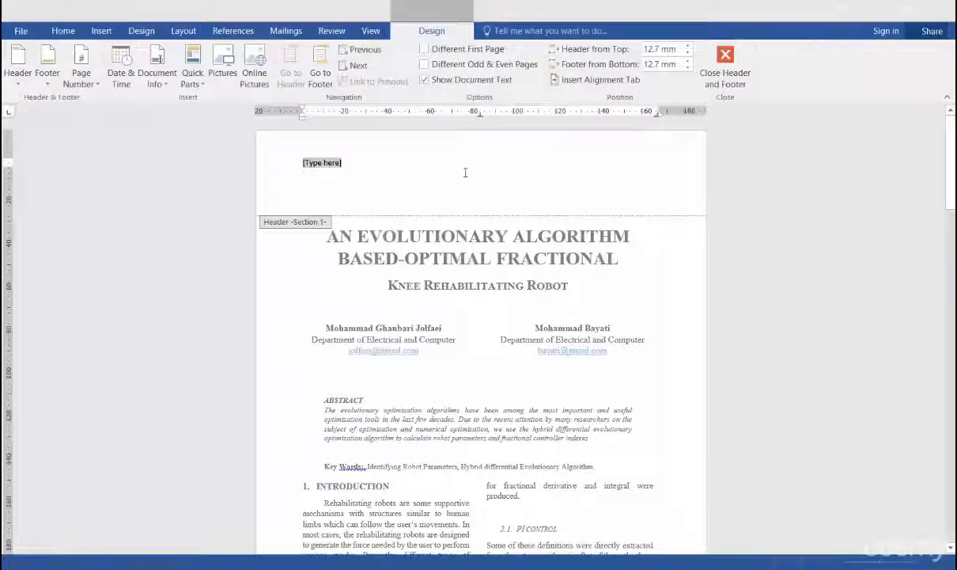
key(Delete)
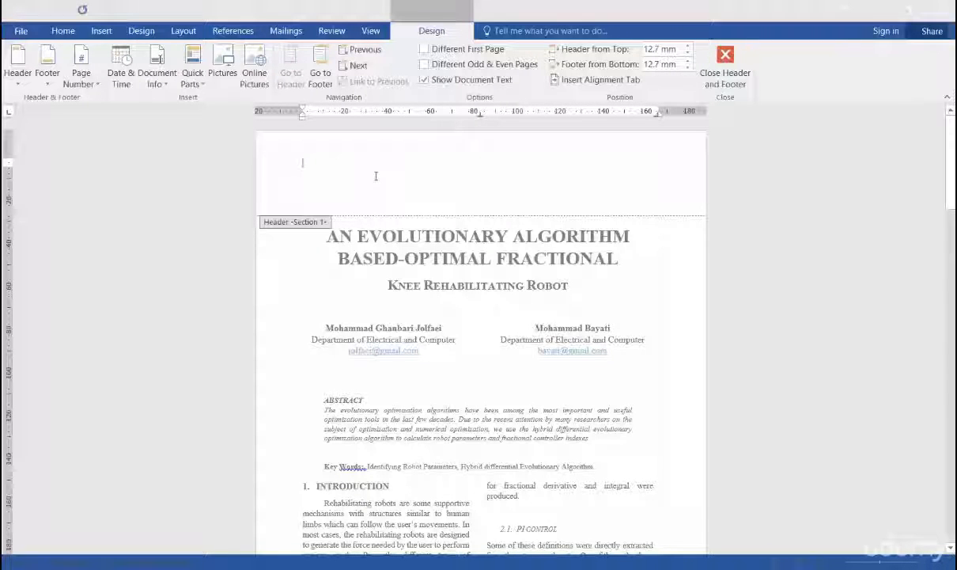
double_click(260, 251)
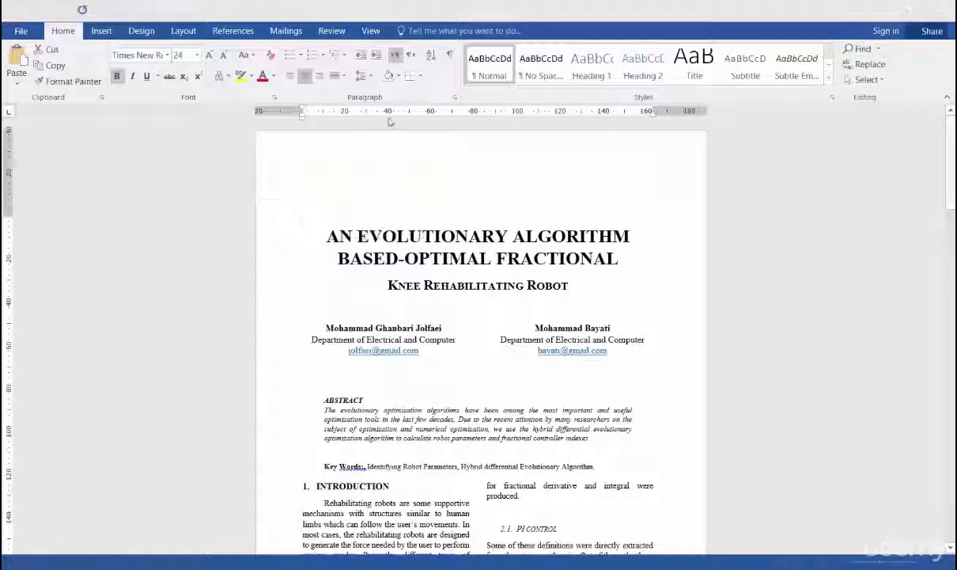
Insert the picture "hed" into the page header and shrink it to a small logo
double_click(368, 157)
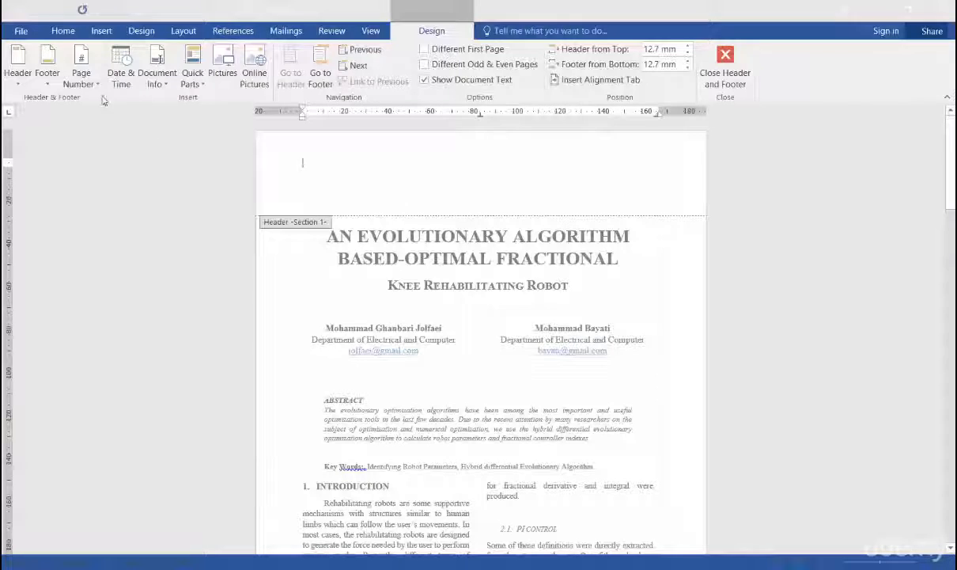
click(99, 31)
click(126, 70)
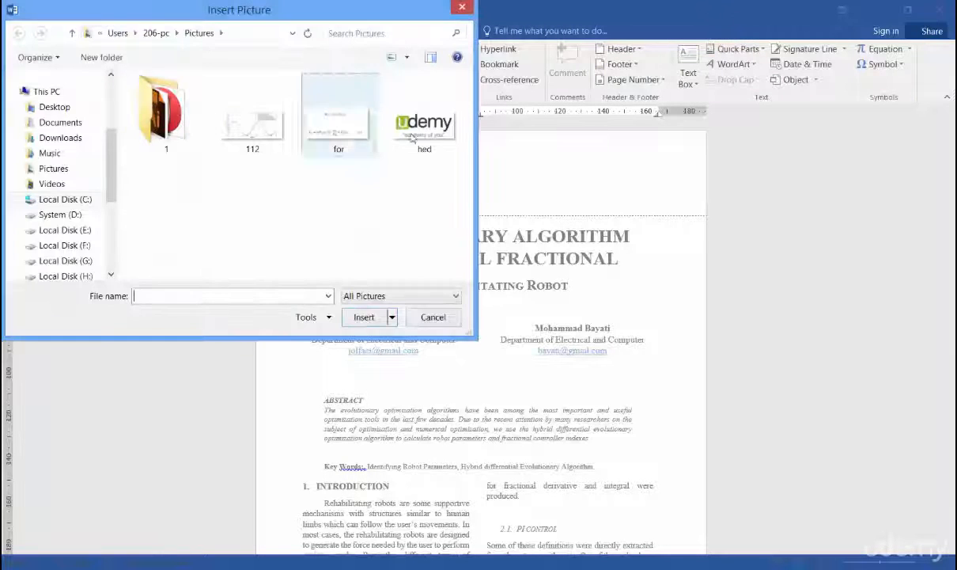
click(419, 134)
double_click(419, 135)
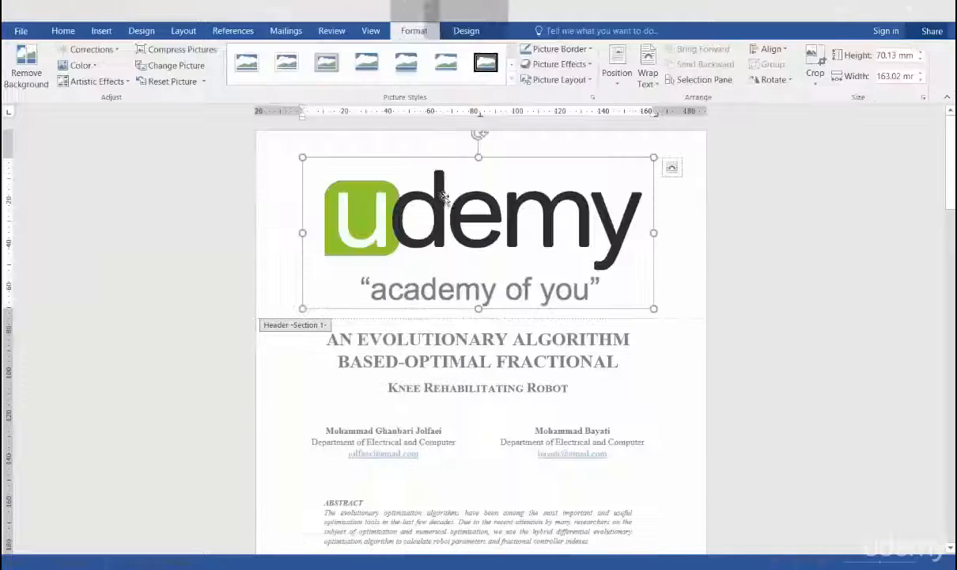
drag(649, 313, 369, 186)
Copy "OUR MISSION IS TO HELP ANYONE LEARN ANYTHING" from the Notepad file into the Word header below the logo, and exit the header
click(320, 195)
key(alt+Tab)
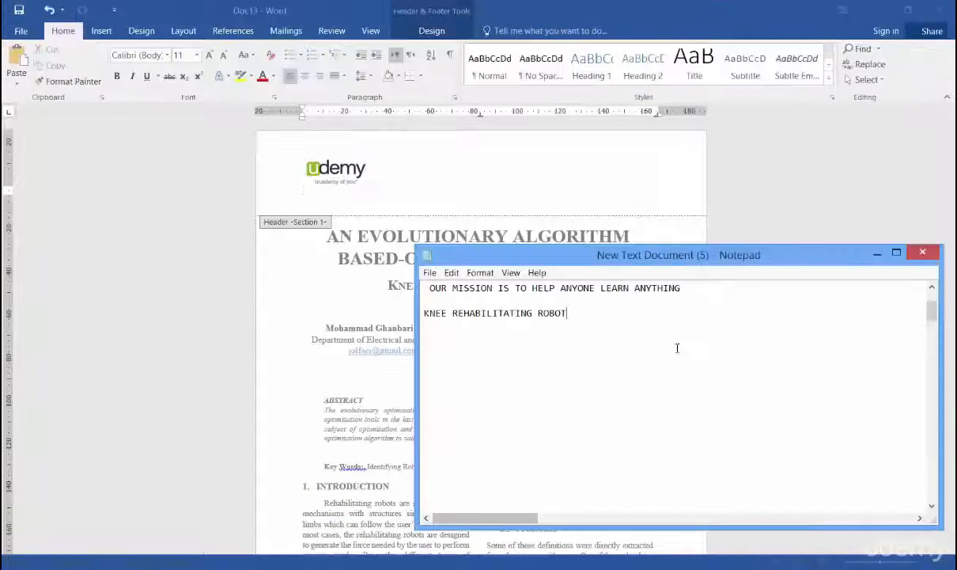
drag(680, 286, 425, 288)
key(ctrl+c)
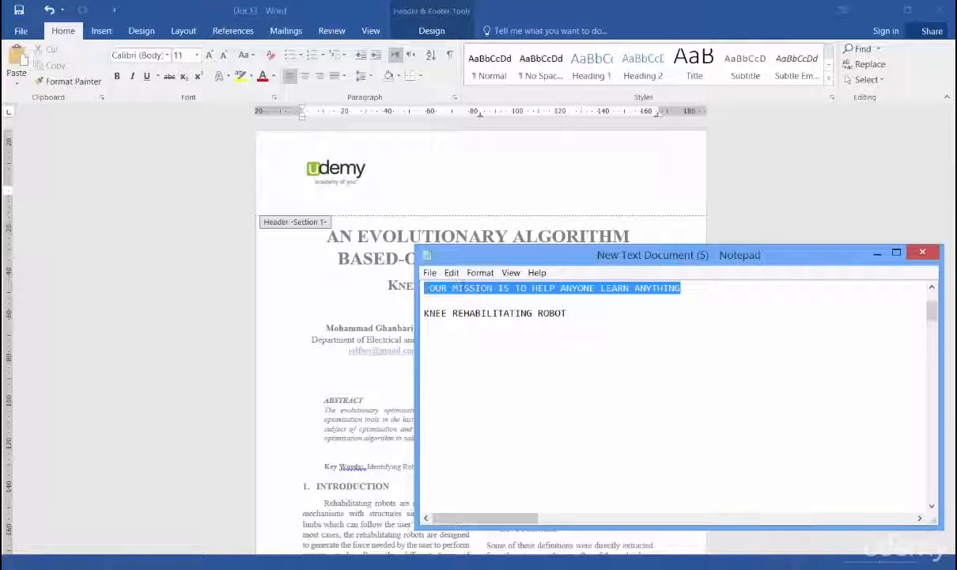
click(343, 201)
key(ctrl+v)
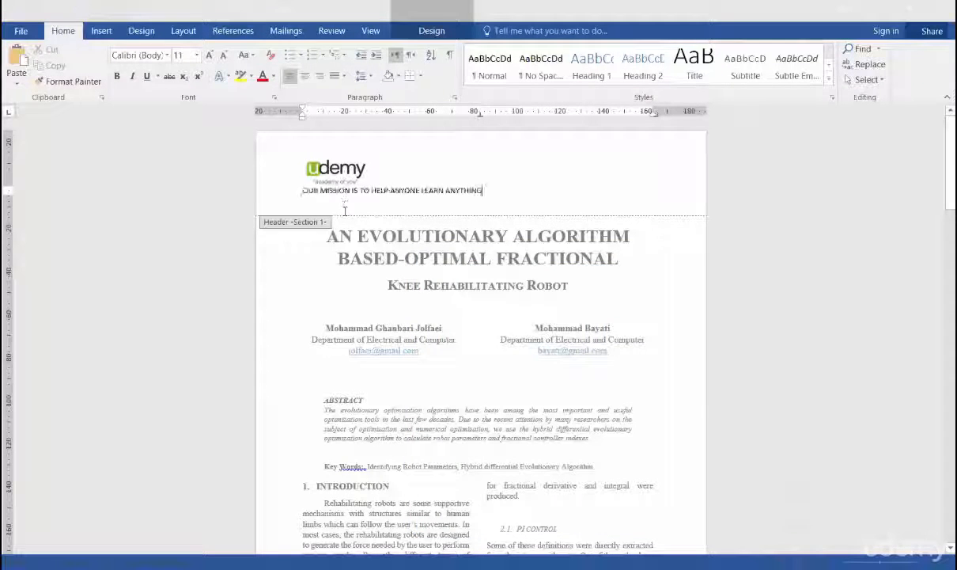
double_click(301, 253)
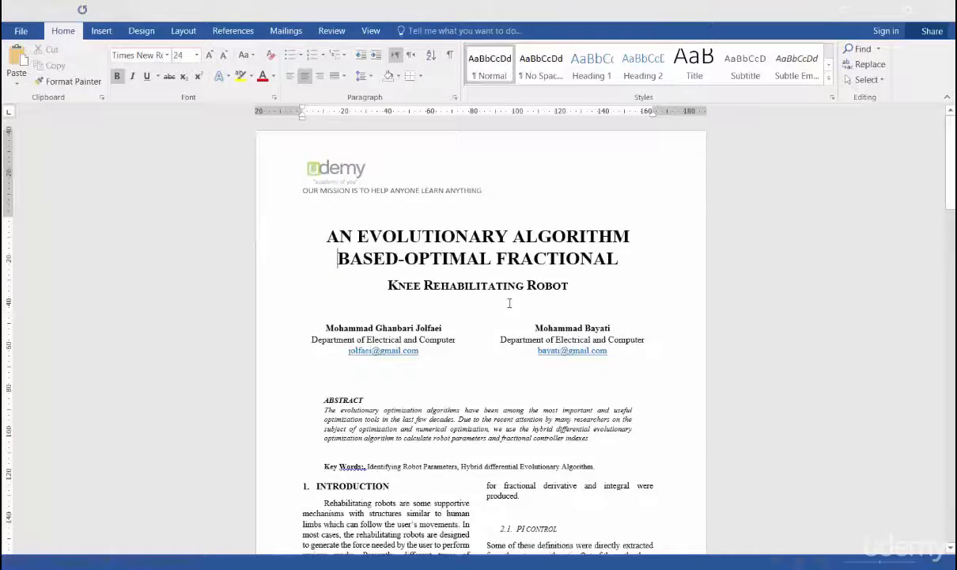
Copy "KNEE REHABILITATING ROBOT" from the Notepad file into the Word document's first-page footer
scroll(515, 304, down, 5)
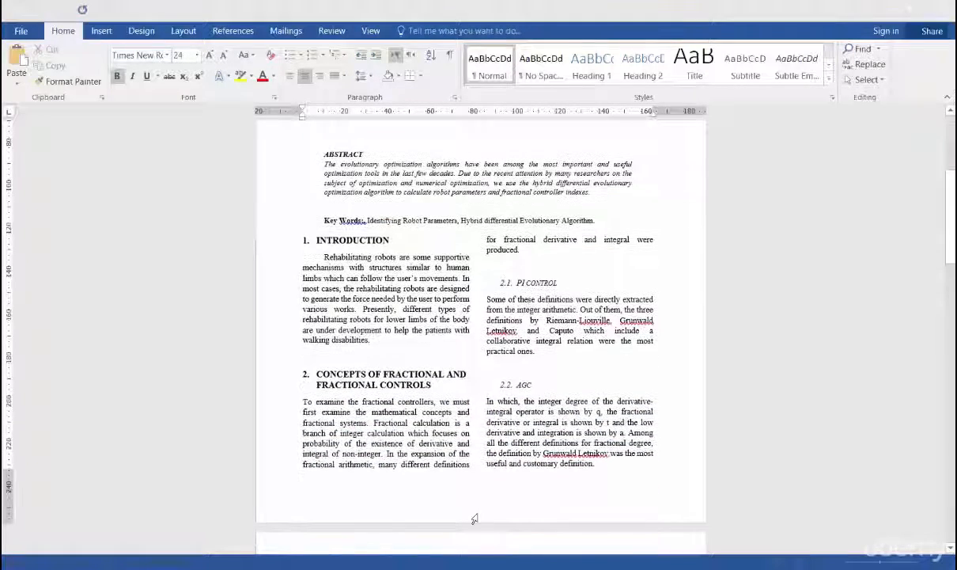
double_click(473, 506)
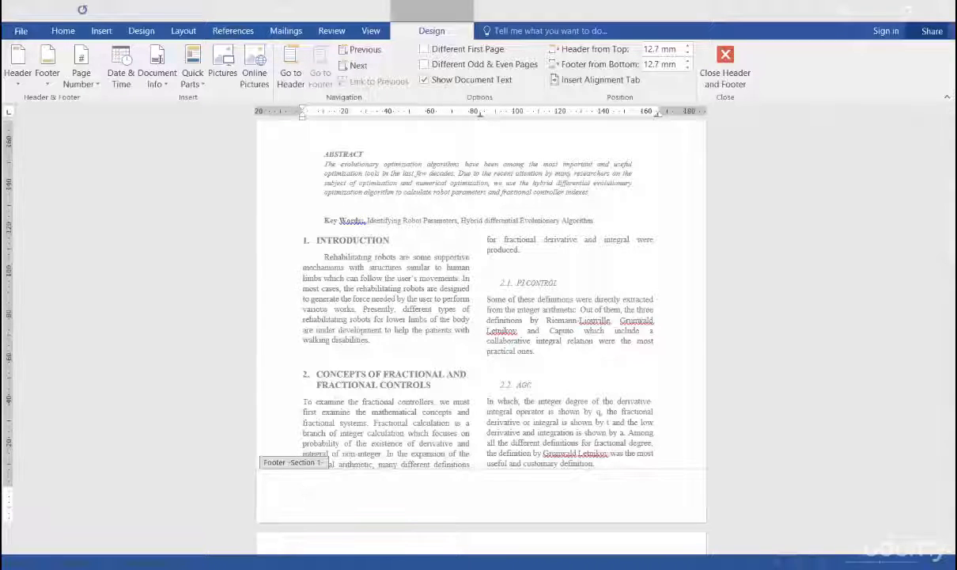
key(alt+Tab)
click(590, 317)
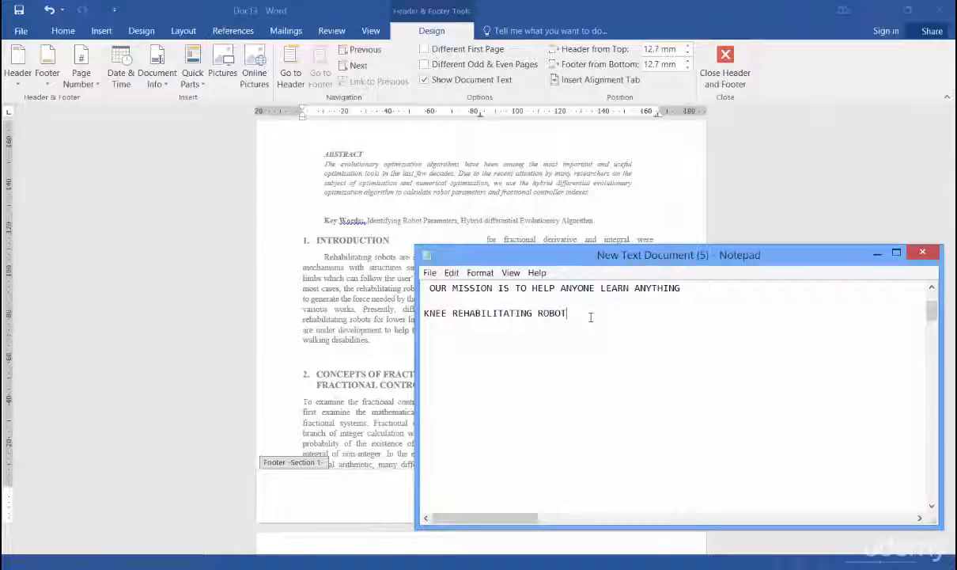
drag(590, 317, 424, 315)
key(ctrl+c)
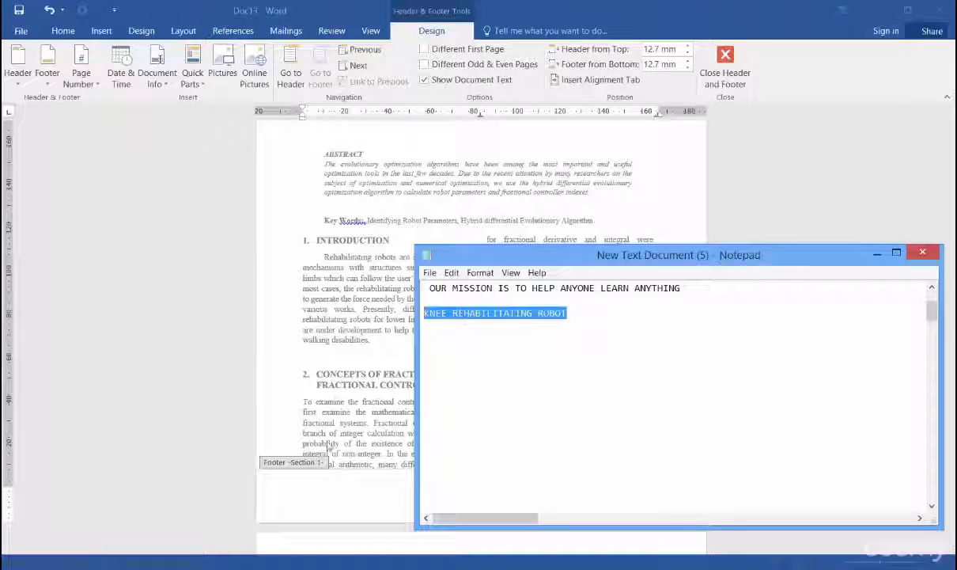
click(321, 503)
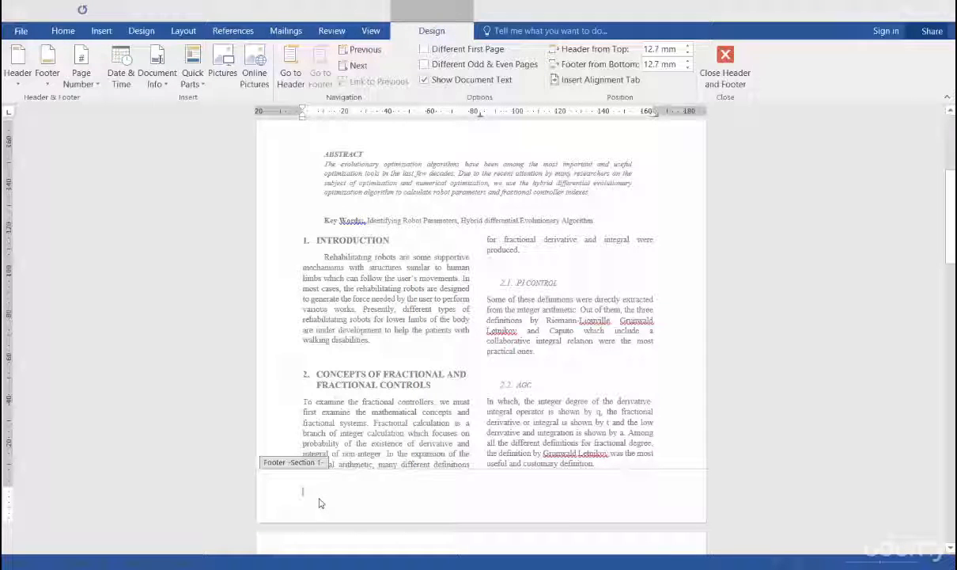
key(ctrl+v)
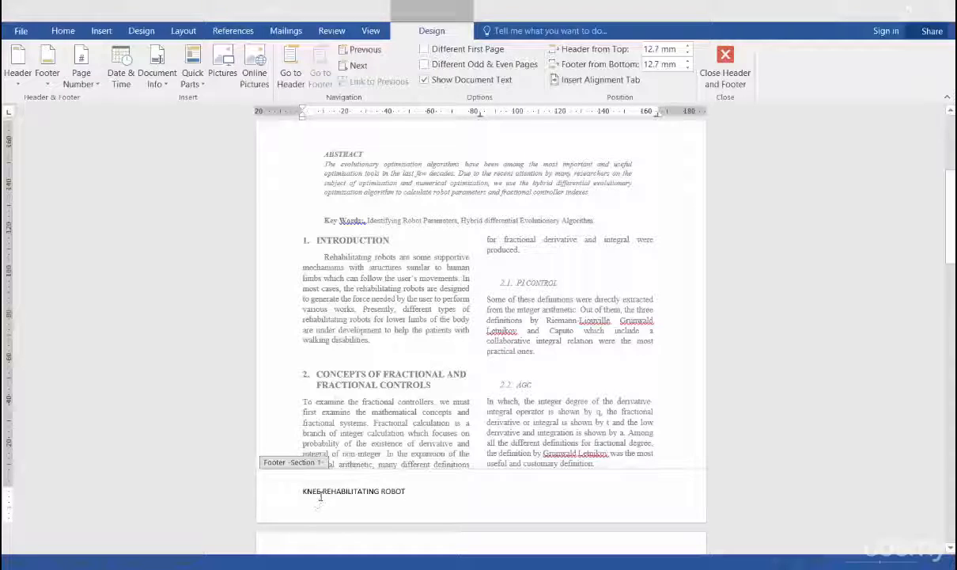
Format the footer text in italic Times New Roman and return to the document body
drag(319, 494, 286, 465)
key(ctrl+c)
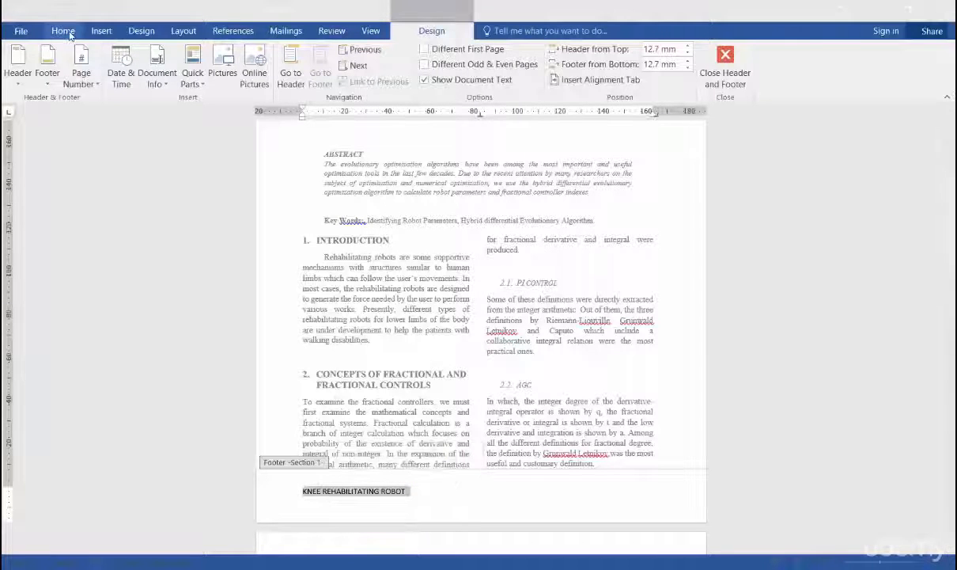
click(63, 31)
click(167, 56)
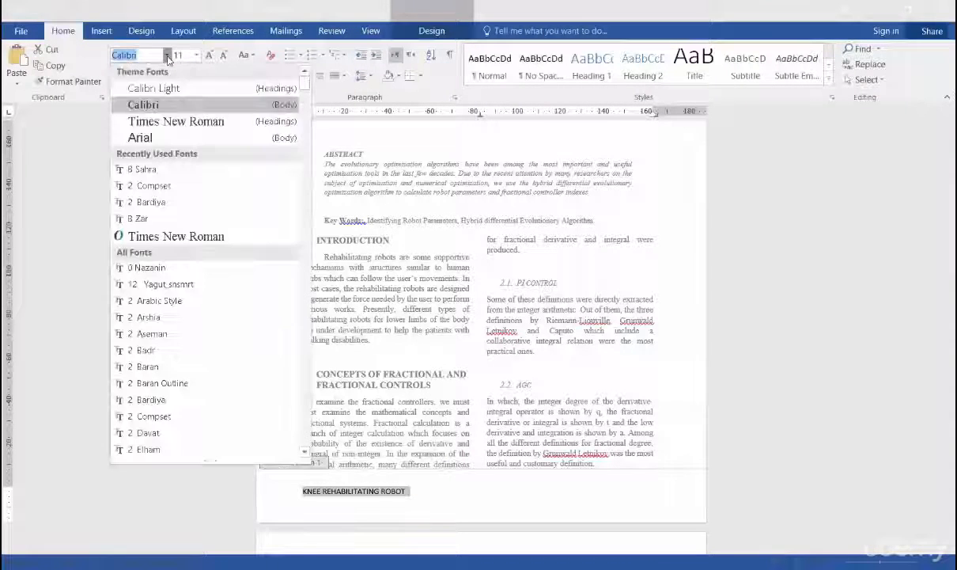
click(180, 123)
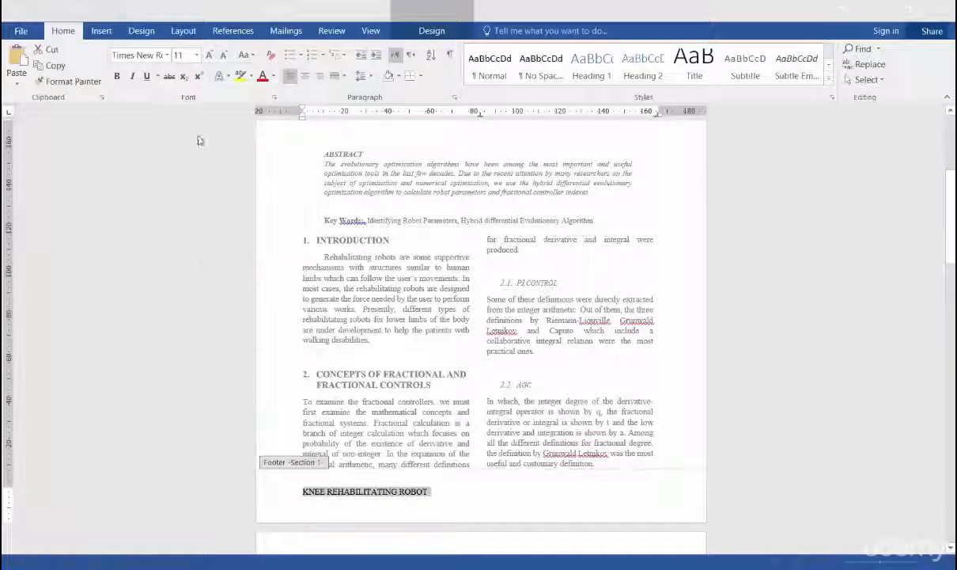
click(133, 77)
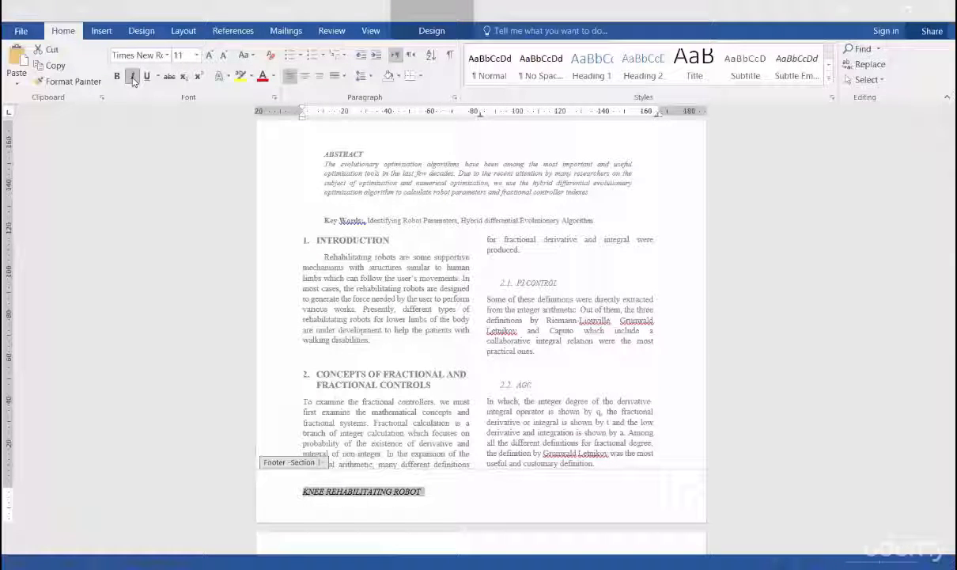
double_click(433, 317)
Check how the header and footer appear across the first and second pages
scroll(512, 274, up, 5)
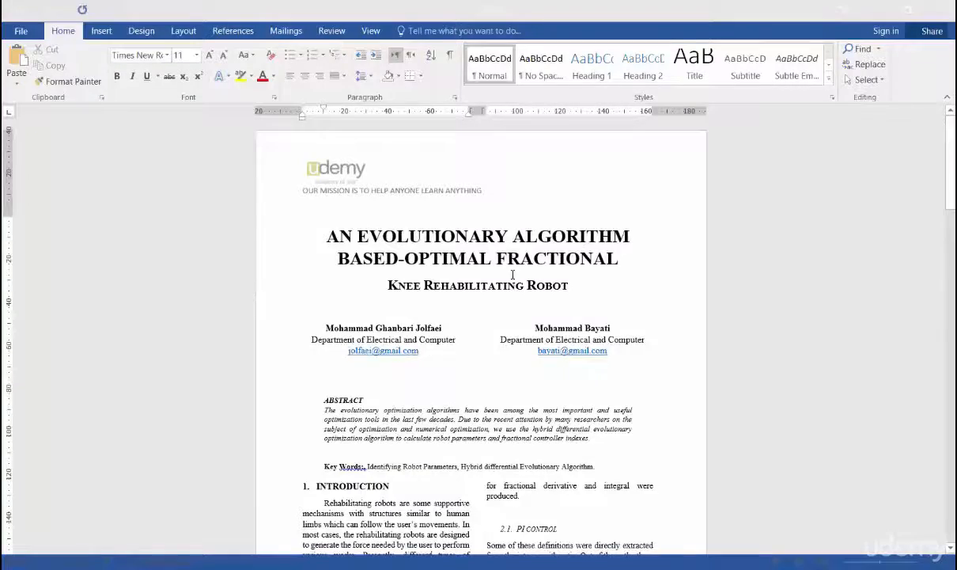
scroll(512, 275, down, 5)
scroll(512, 283, down, 3)
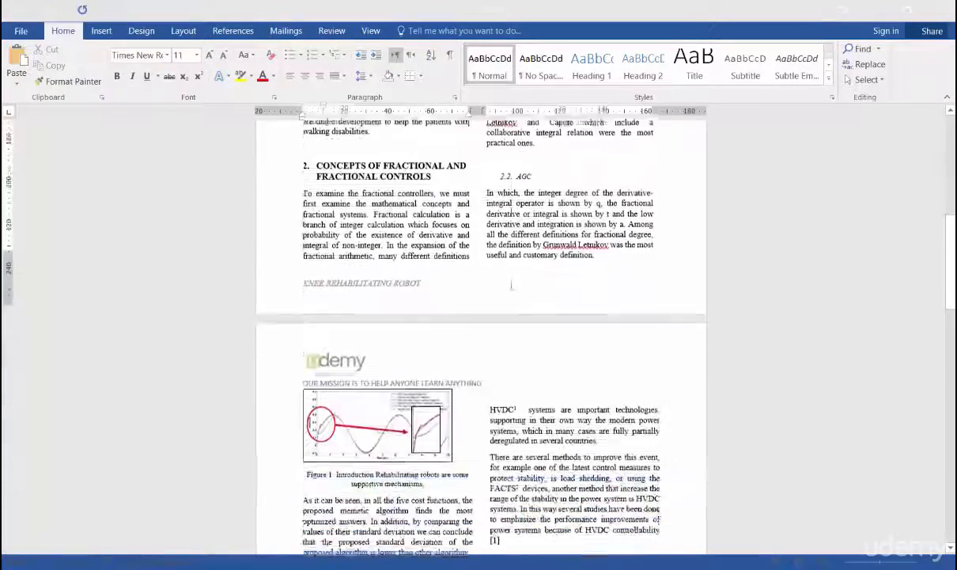
scroll(511, 288, down, 2)
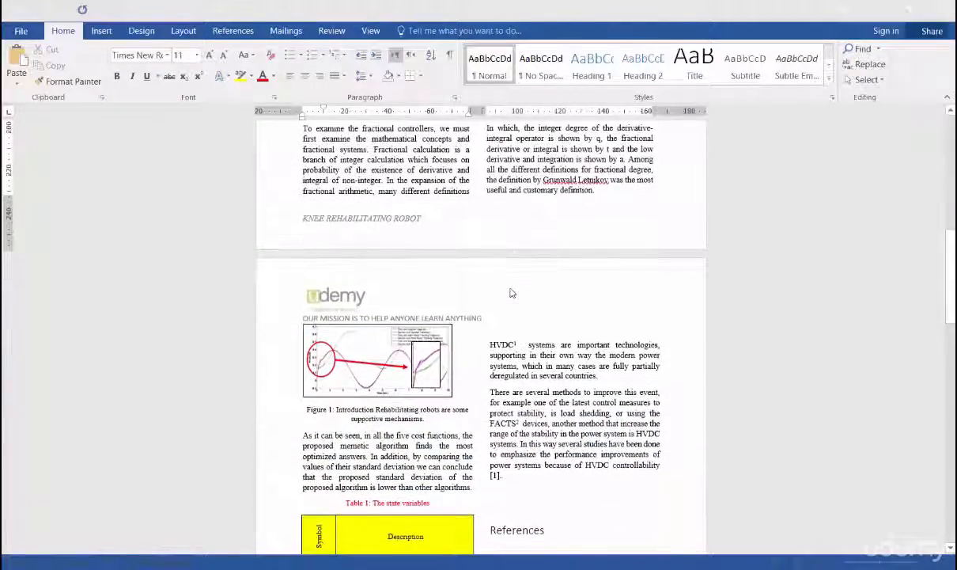
scroll(510, 292, up, 10)
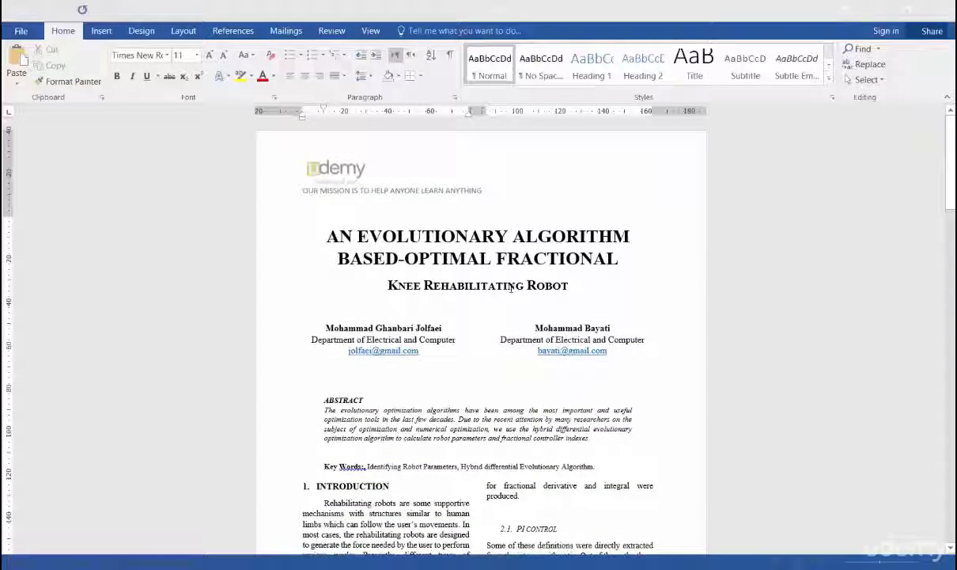
Try a different first-page header with only the Udemy logo, and compare it with the second page's header
double_click(459, 174)
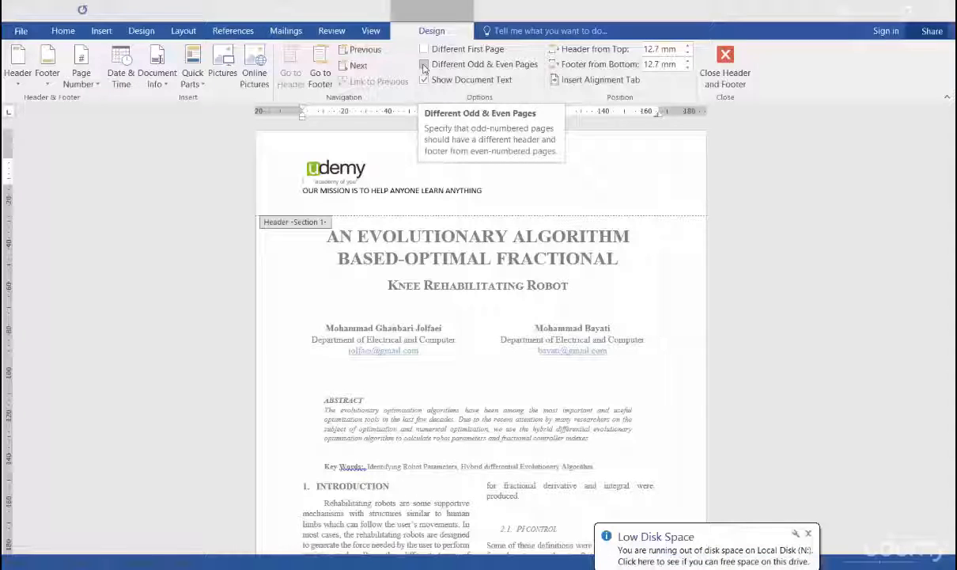
click(424, 49)
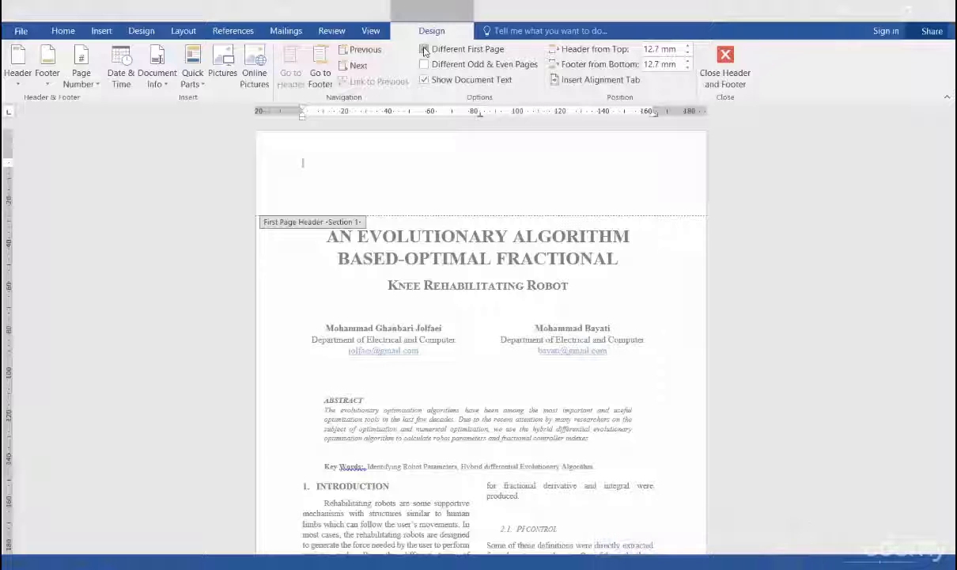
click(424, 49)
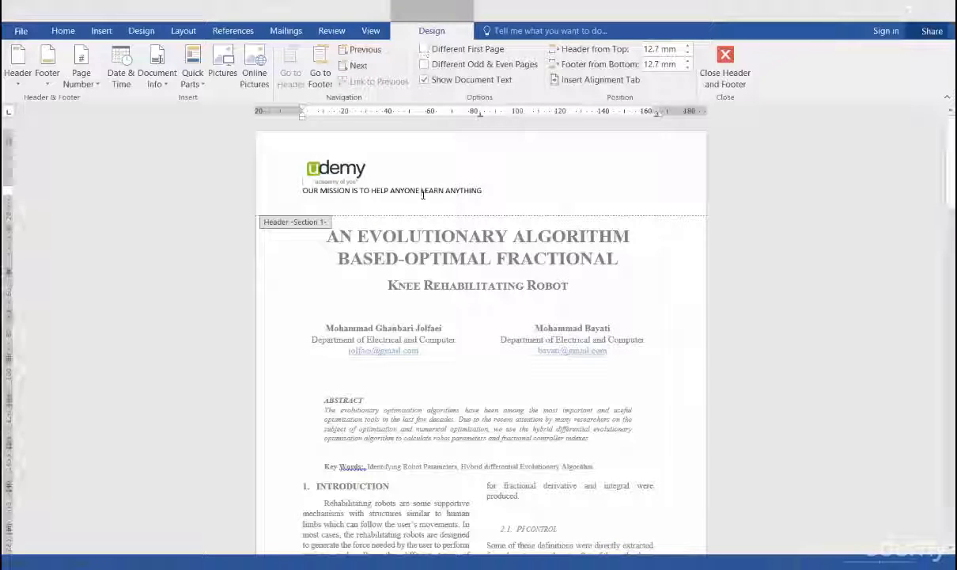
triple_click(316, 267)
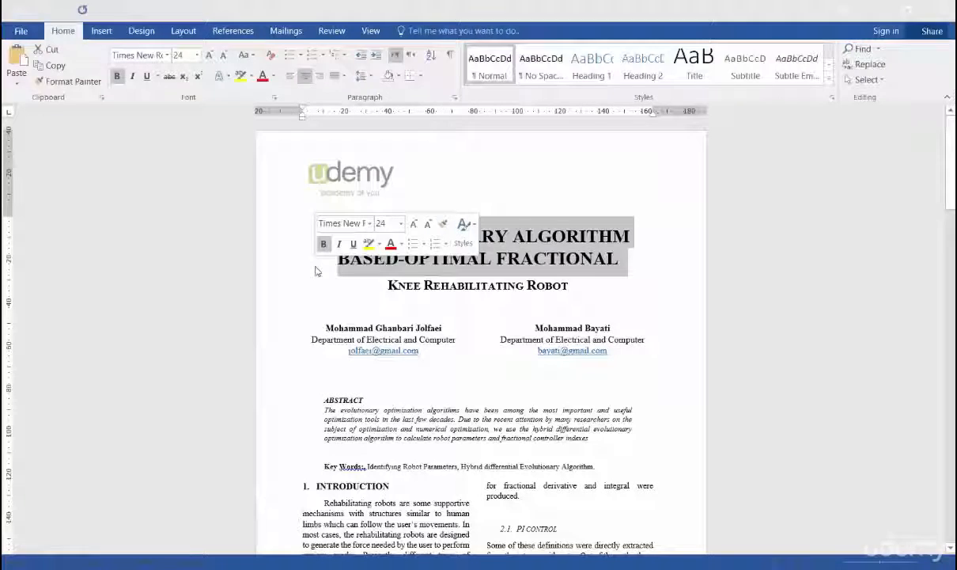
scroll(315, 271, down, 1)
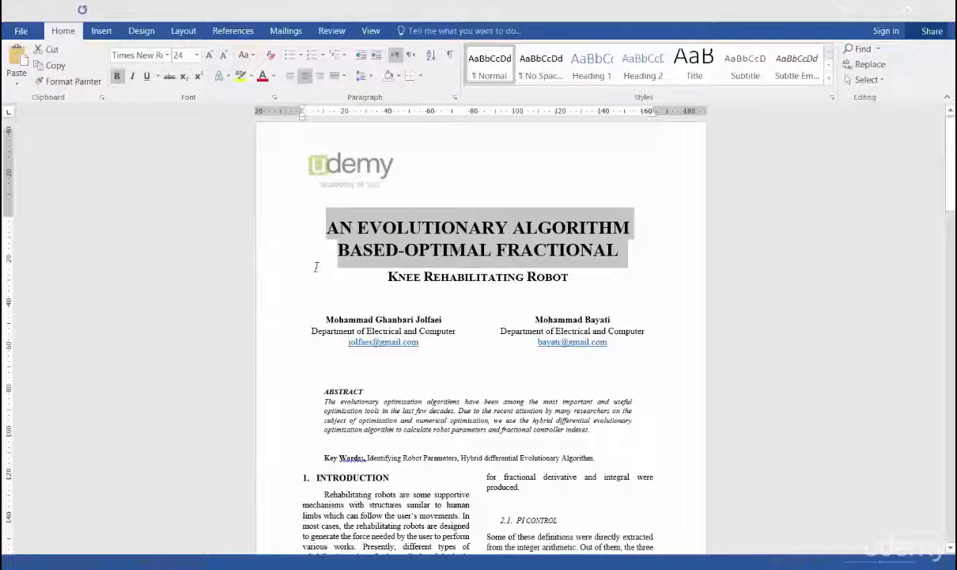
scroll(315, 269, down, 10)
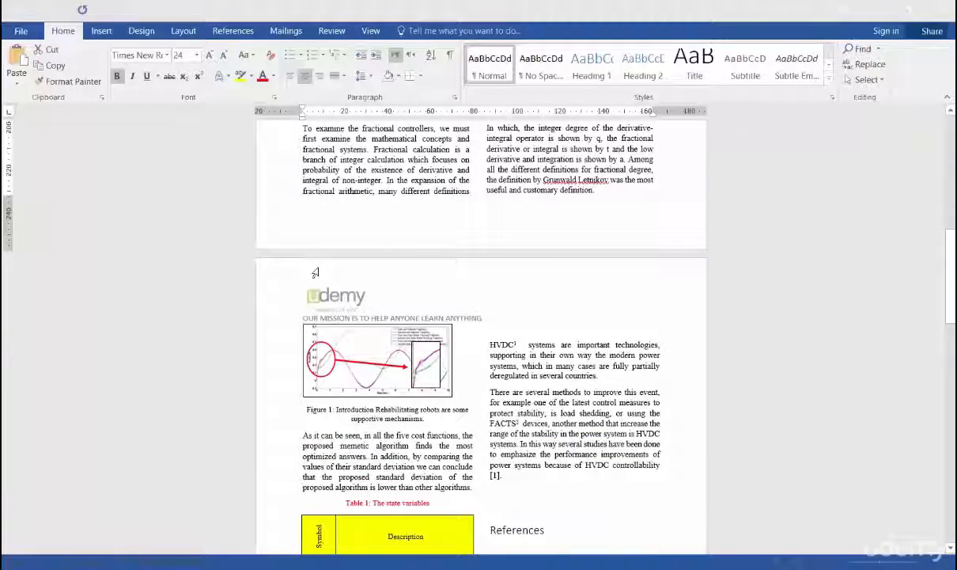
scroll(314, 272, up, 5)
scroll(402, 207, up, 3)
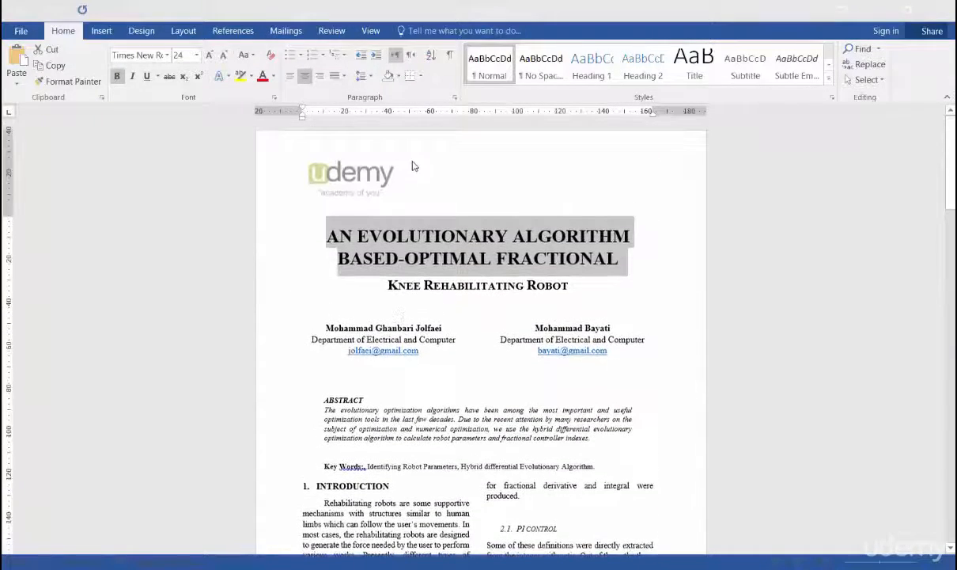
Turn off Different First Page, turn on Different Odd & Even Pages for the header and footer, and return to the document body
double_click(414, 163)
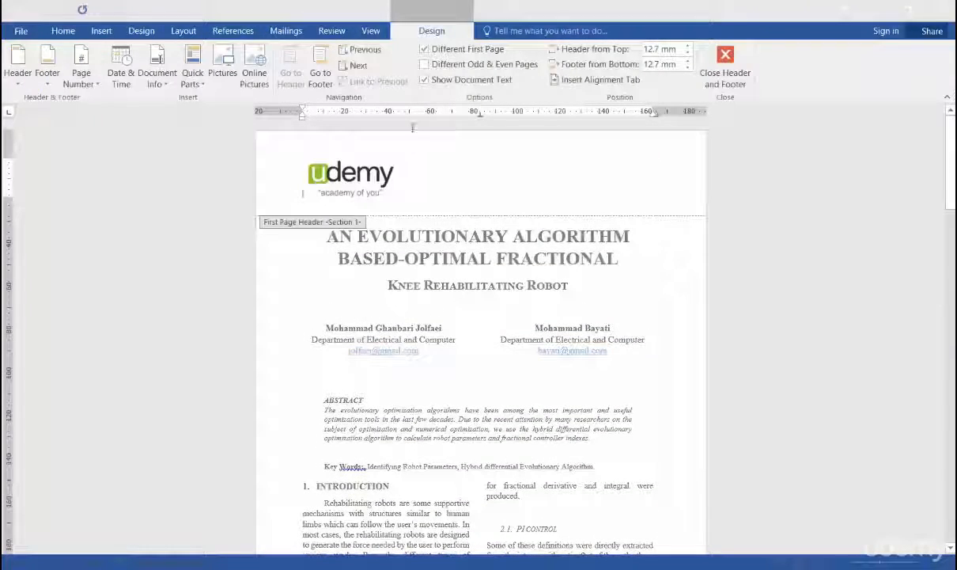
click(424, 49)
click(425, 64)
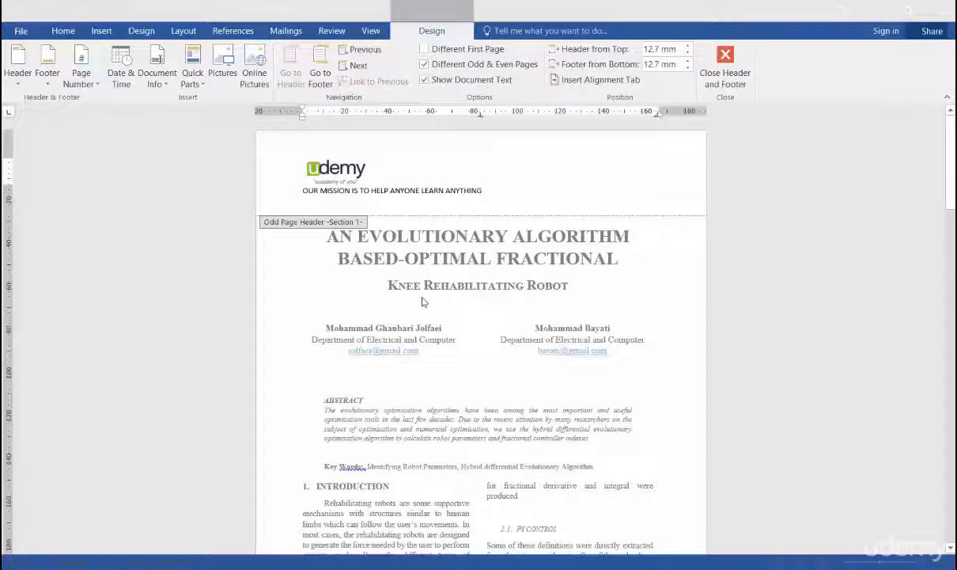
scroll(421, 301, down, 3)
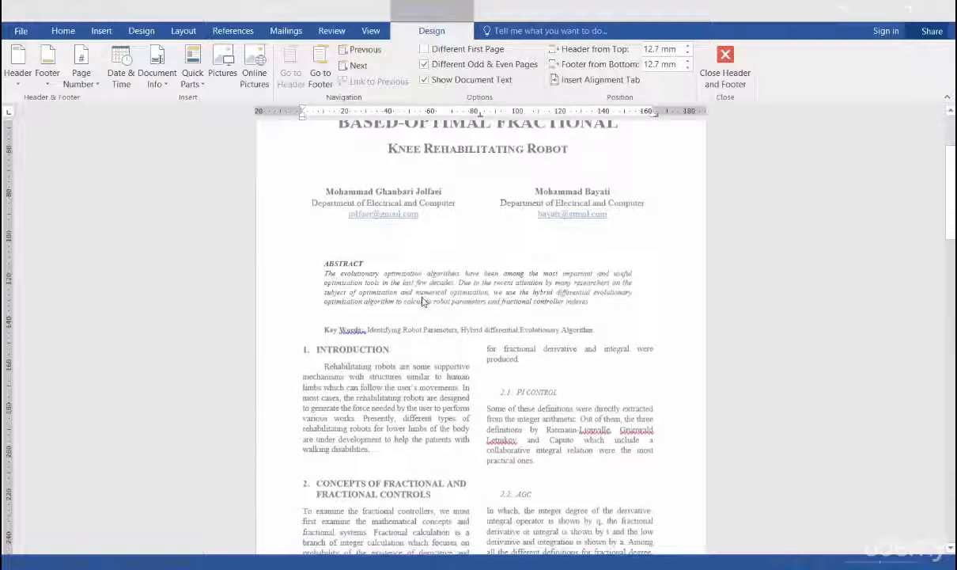
double_click(426, 303)
Copy "KNEE REHABILITATING ROBOT" from the Notepad file into the even-page header on the second page
scroll(426, 303, down, 3)
scroll(422, 301, down, 5)
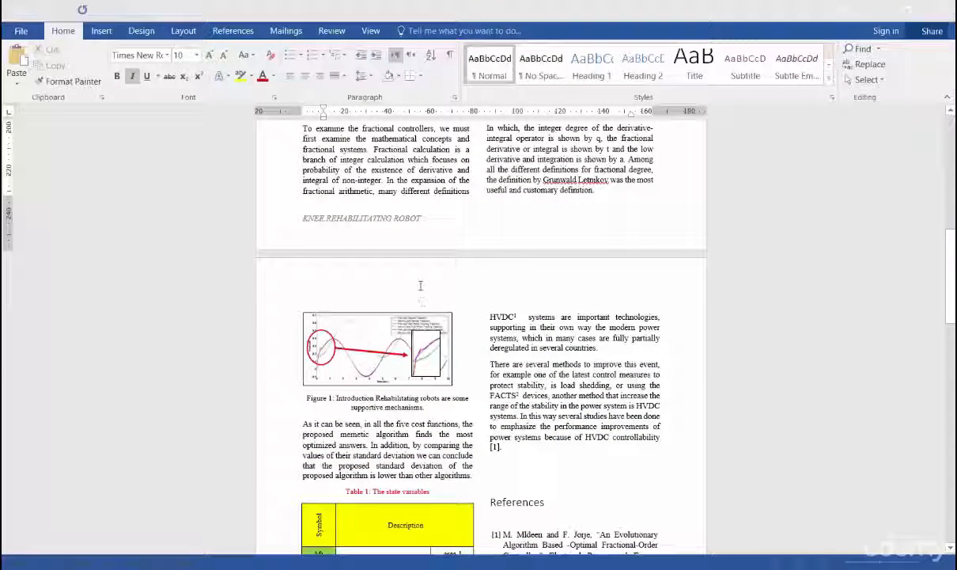
double_click(420, 287)
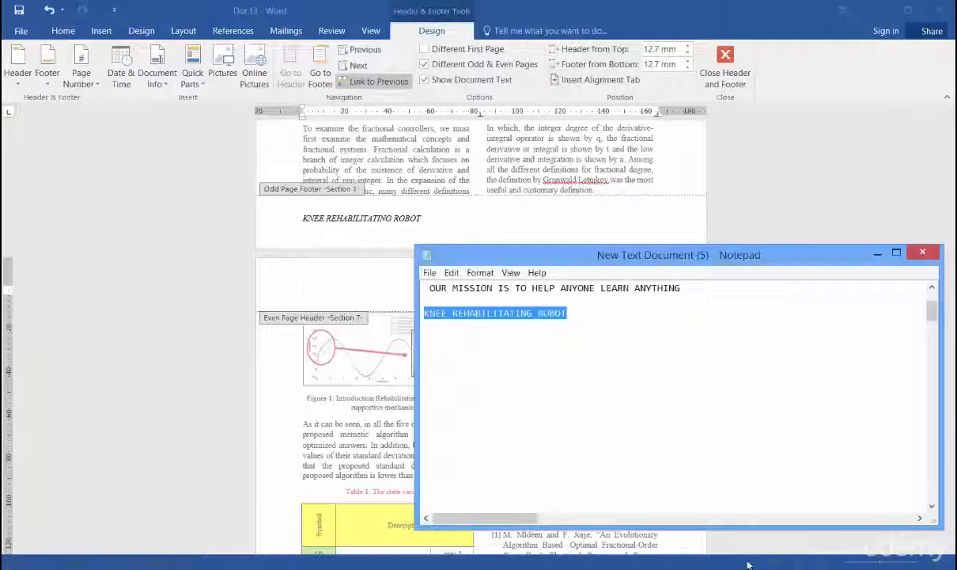
key(alt+Tab)
double_click(326, 288)
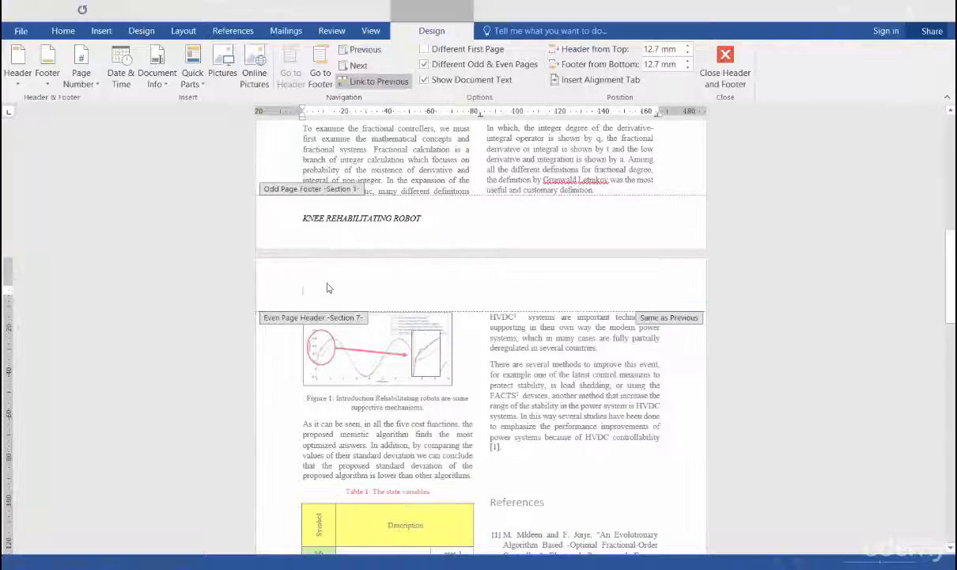
key(ctrl+v)
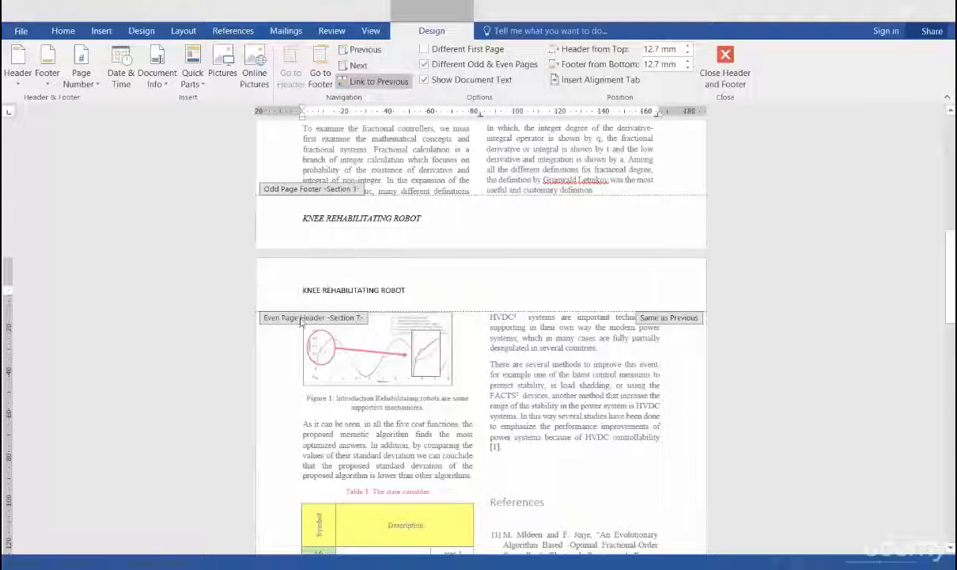
Italicize the even-page header text and return to the document body
double_click(334, 292)
triple_click(334, 292)
click(64, 31)
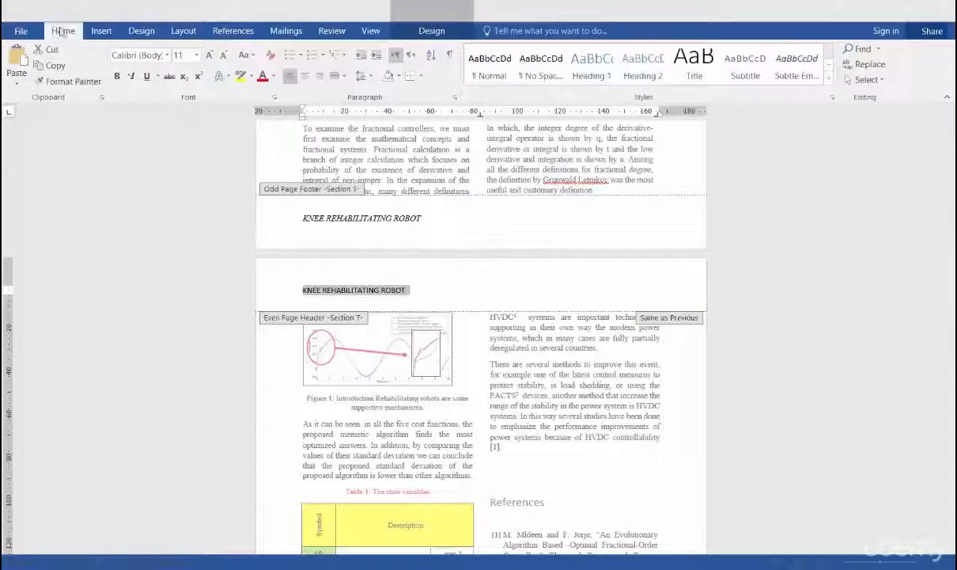
click(132, 76)
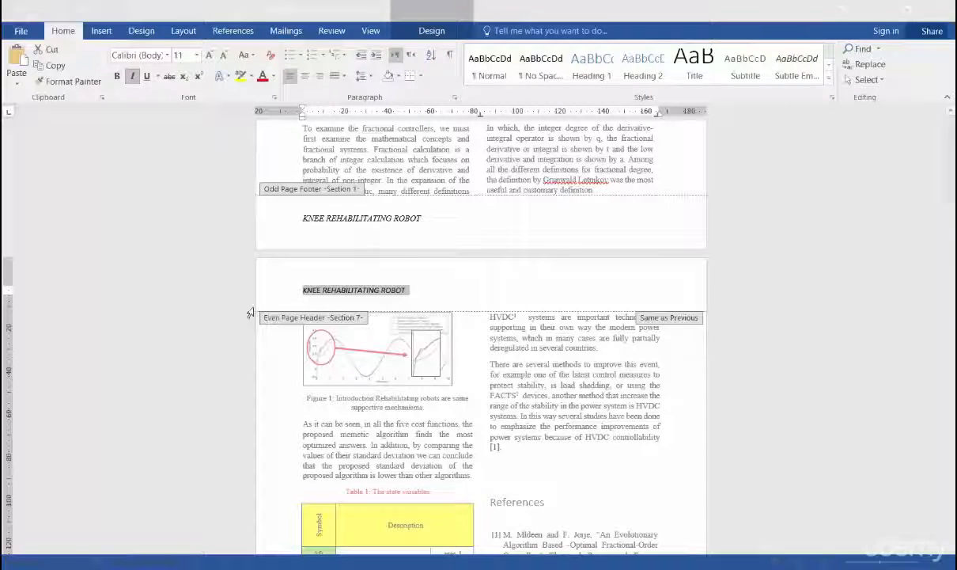
double_click(548, 395)
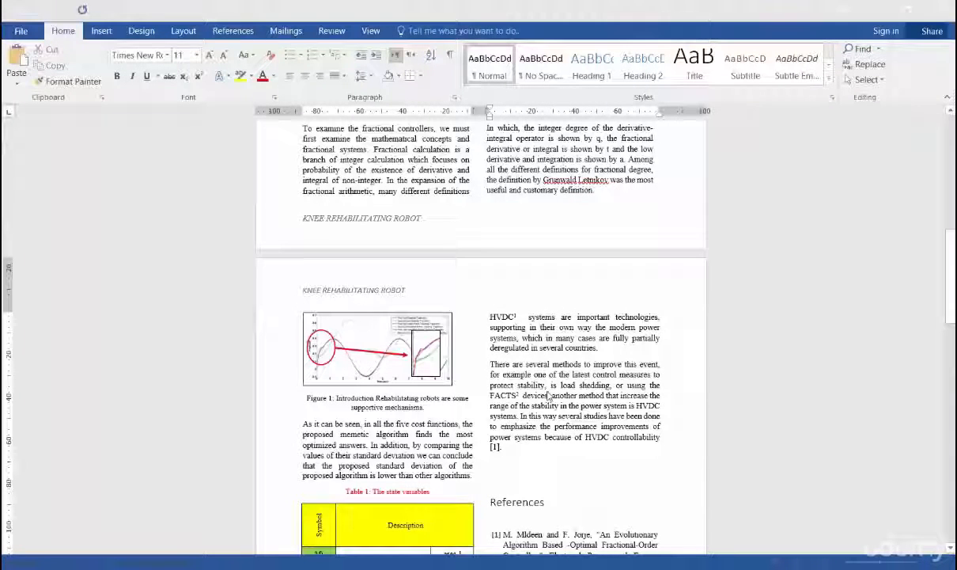
Show multiple pages at once and compare the headers and footers on the odd and even pages
scroll(479, 245, up, 5)
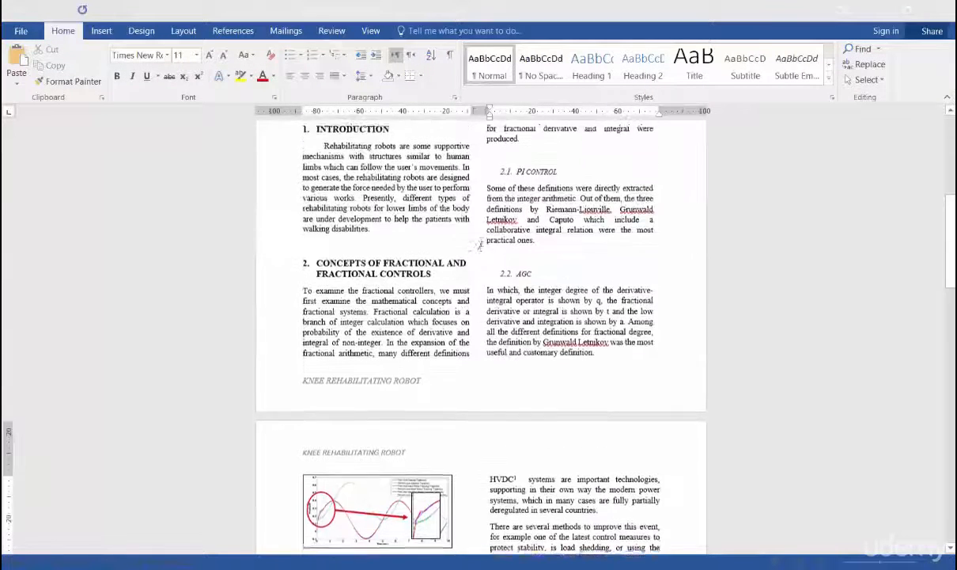
scroll(480, 245, up, 10)
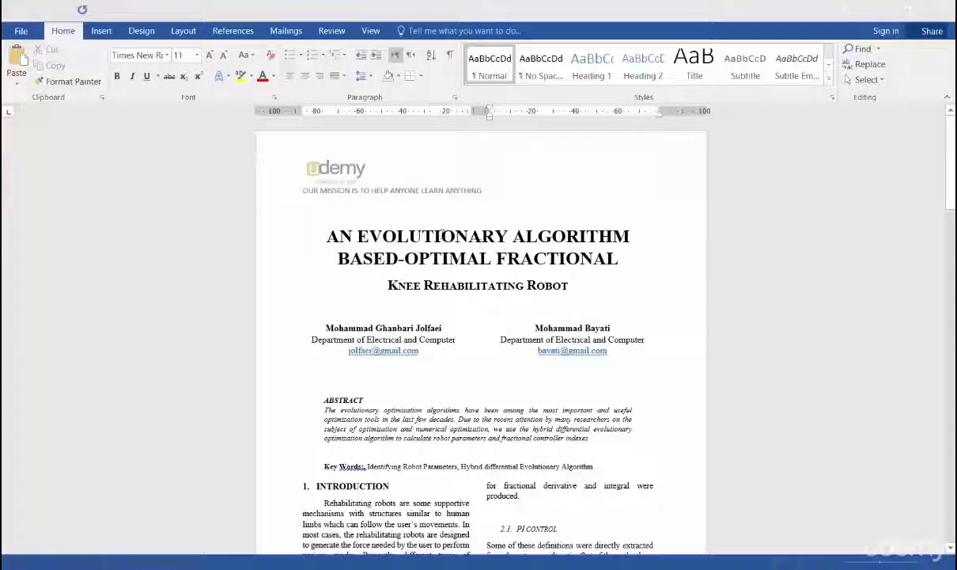
click(375, 34)
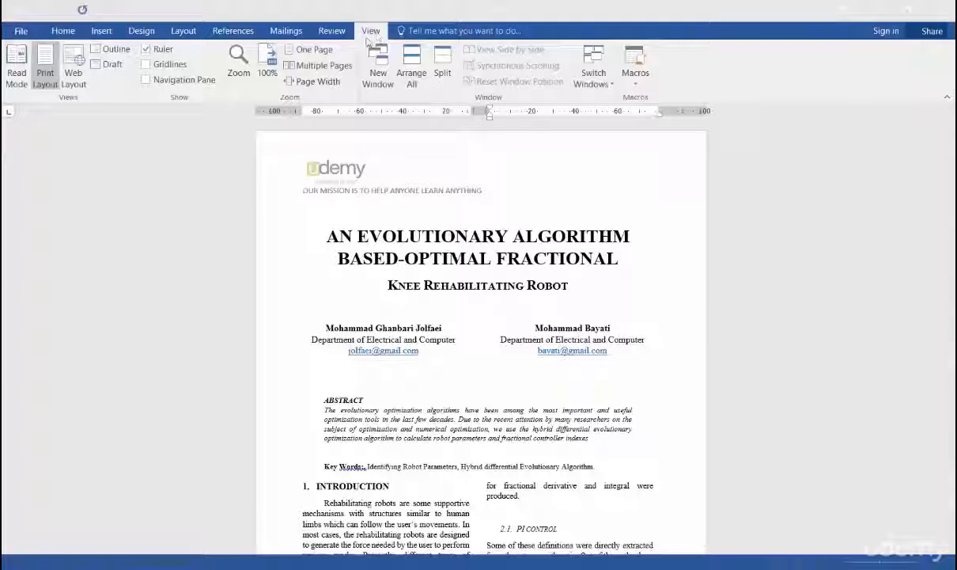
click(325, 66)
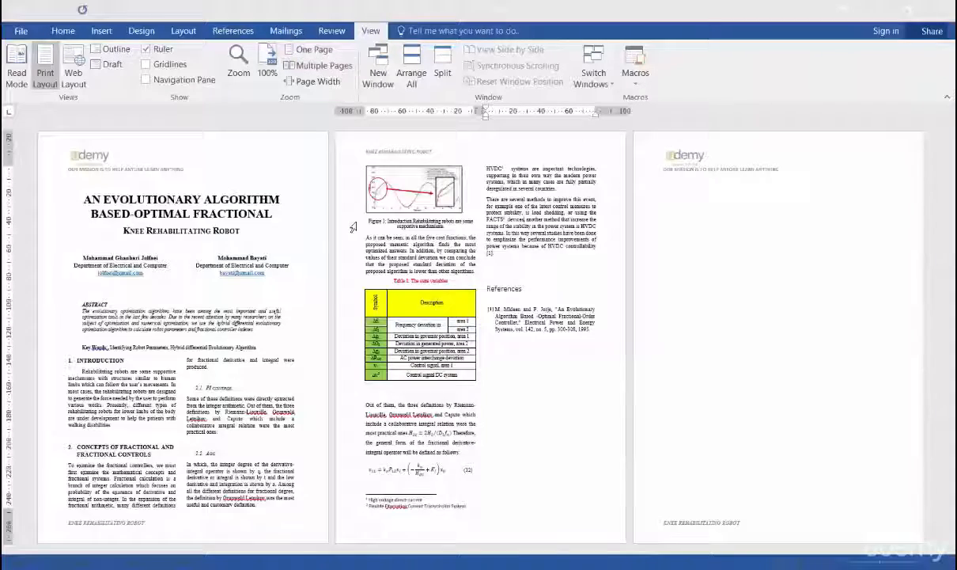
scroll(339, 187, up, 3)
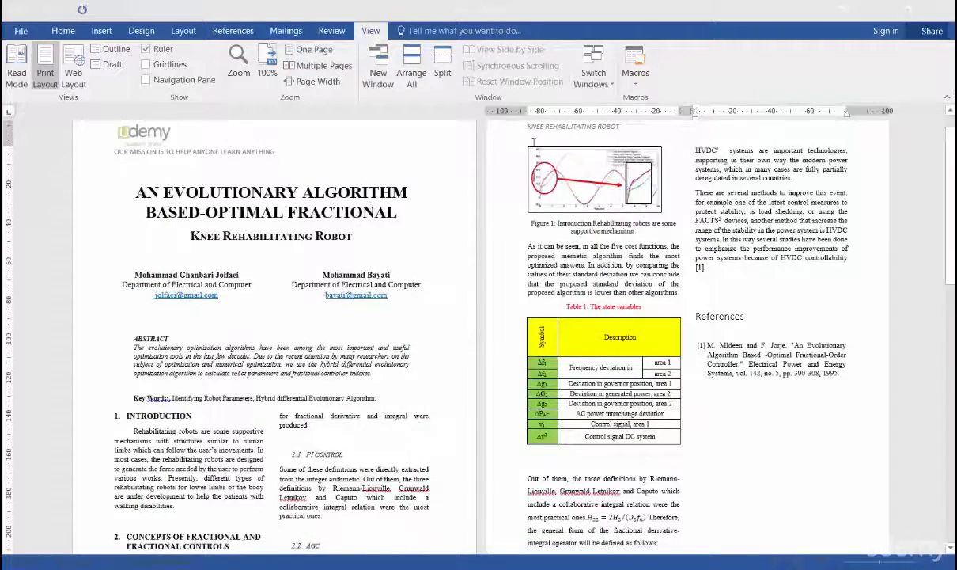
scroll(366, 180, up, 1)
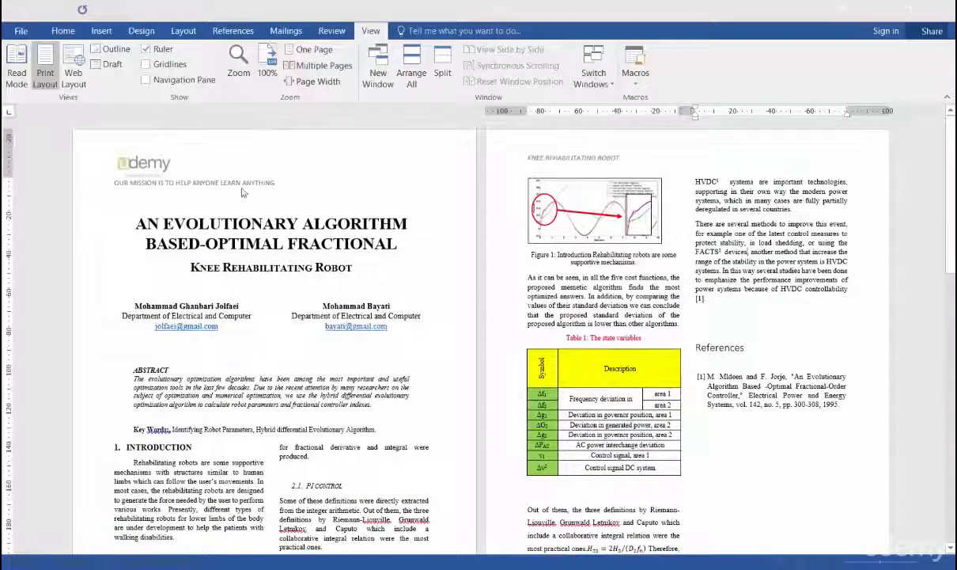
scroll(344, 201, down, 5)
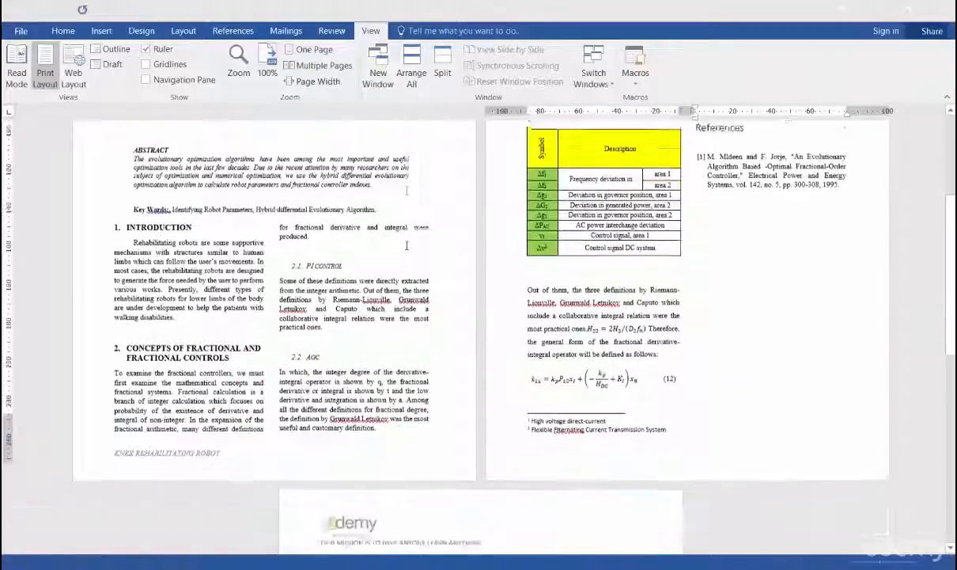
scroll(346, 448, up, 1)
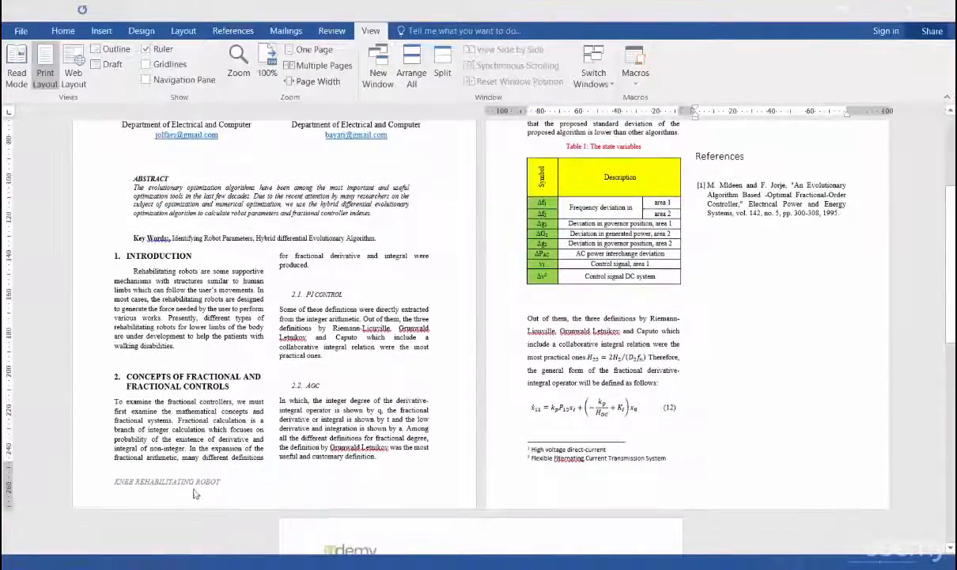
scroll(280, 465, down, 2)
scroll(311, 457, up, 4)
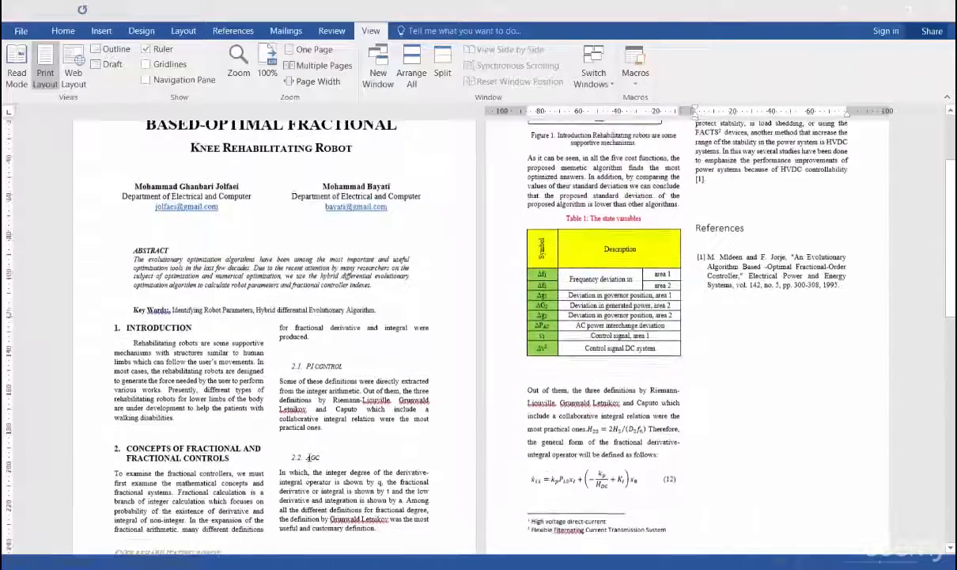
scroll(308, 457, up, 3)
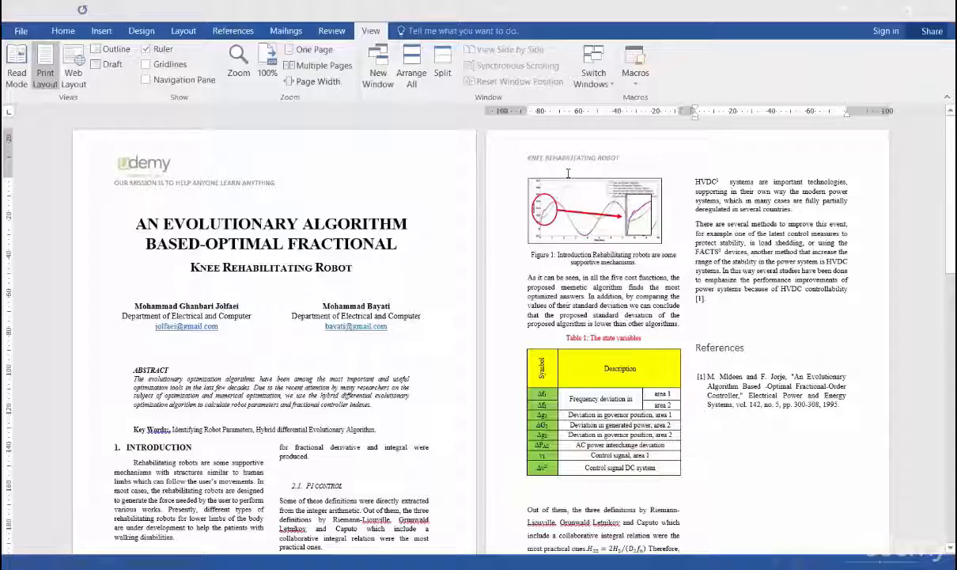
Switch back to a one-page view and zoom in on the first page's header
click(298, 49)
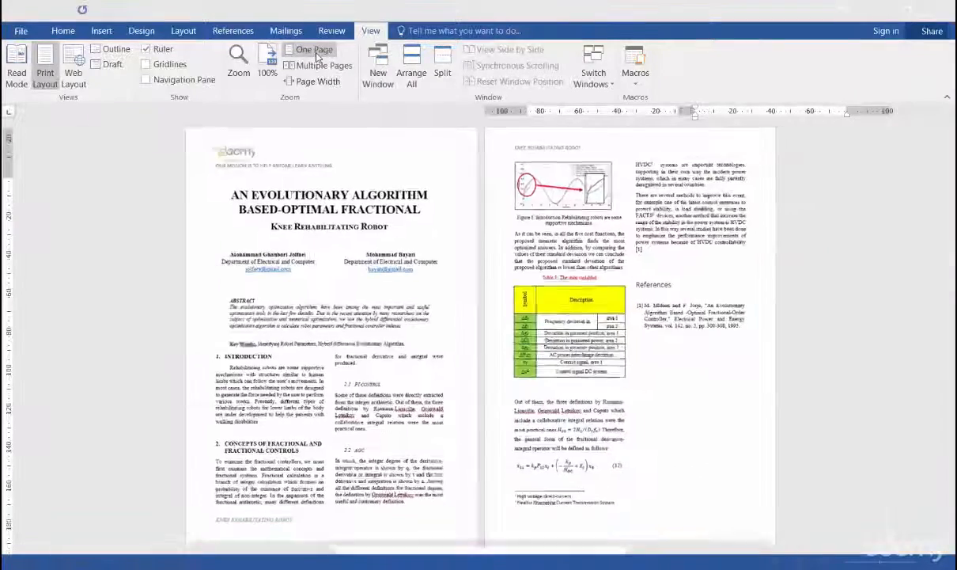
scroll(486, 199, up, 4)
scroll(486, 202, up, 15)
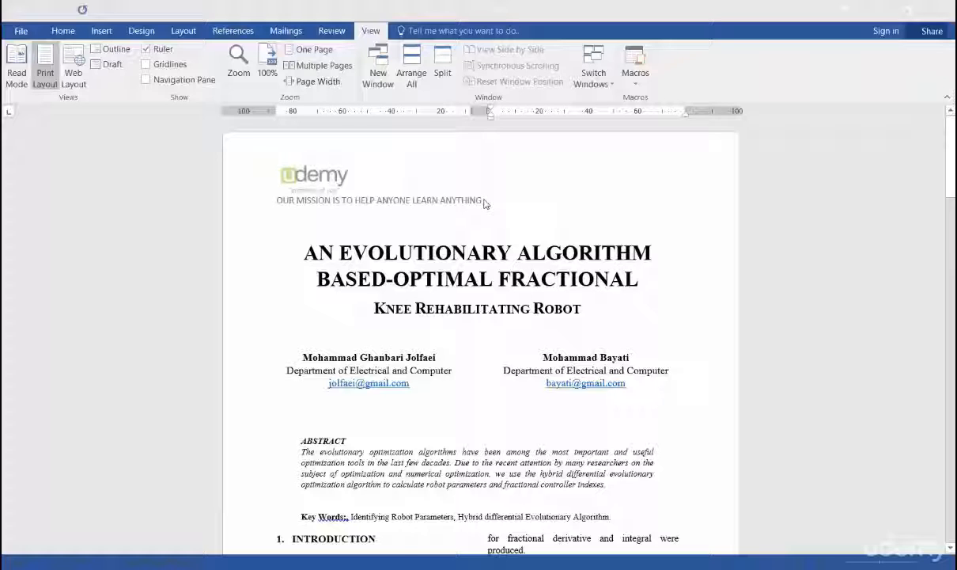
Insert page numbers at the bottom of the page in the Plain Number 2 style, and exit the footer
click(104, 36)
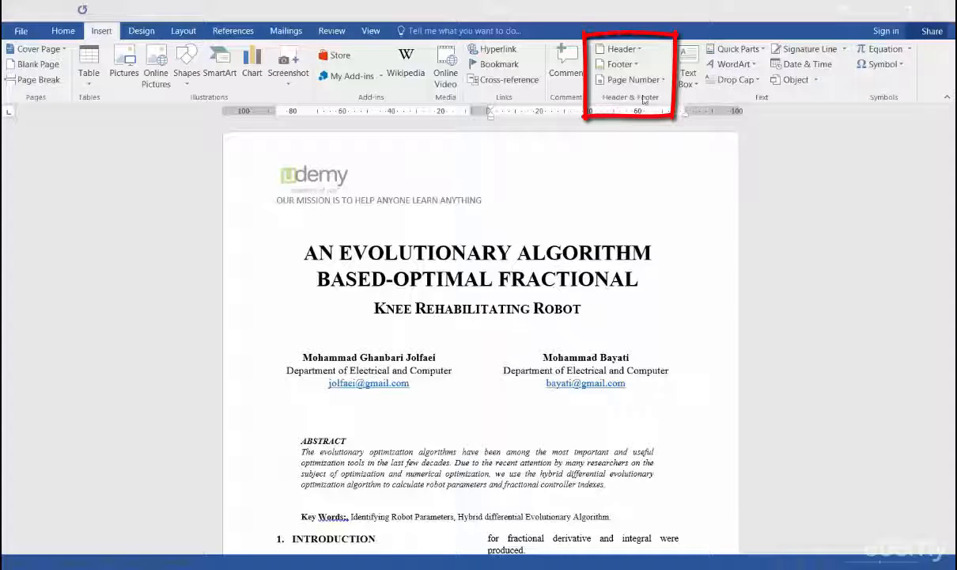
click(662, 80)
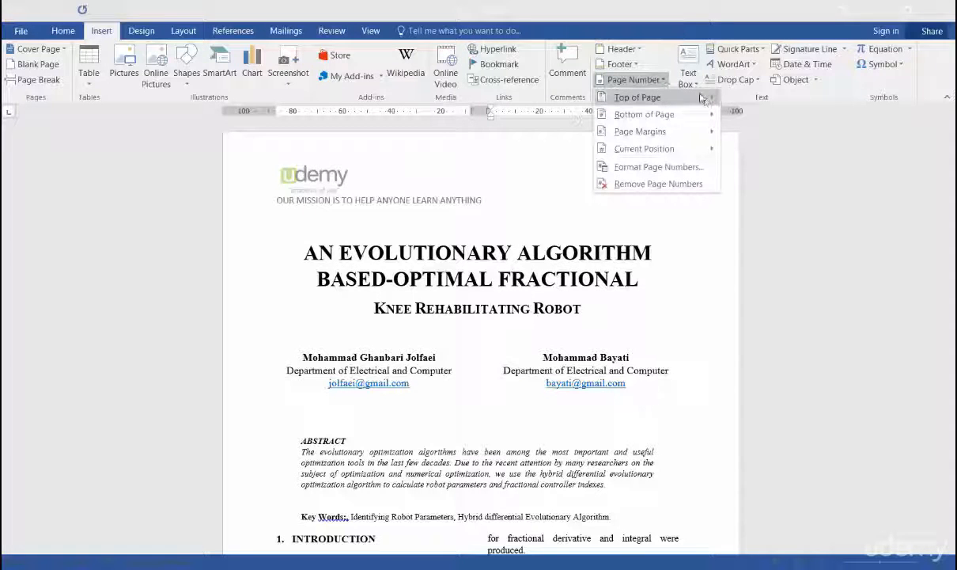
mouse_move(705, 99)
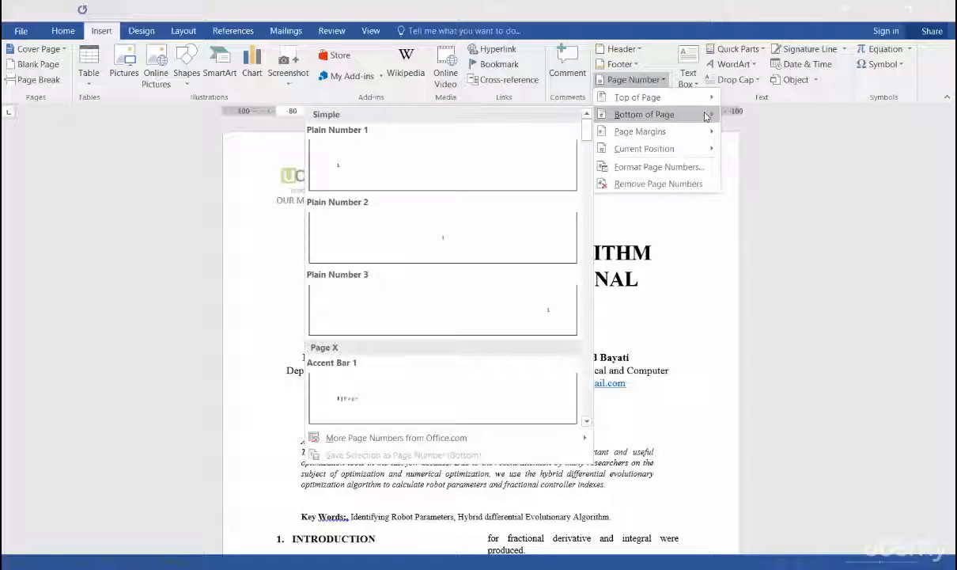
mouse_move(706, 133)
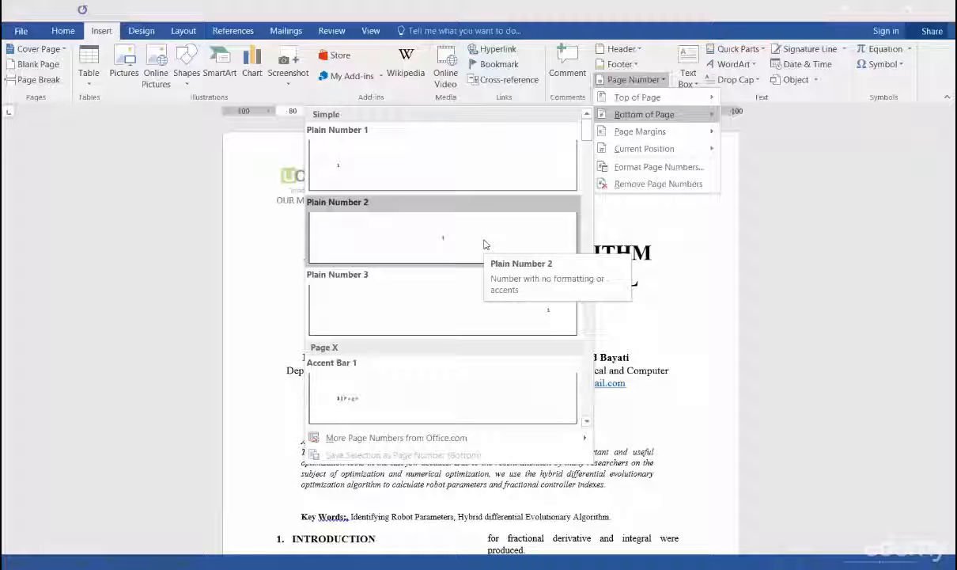
click(485, 244)
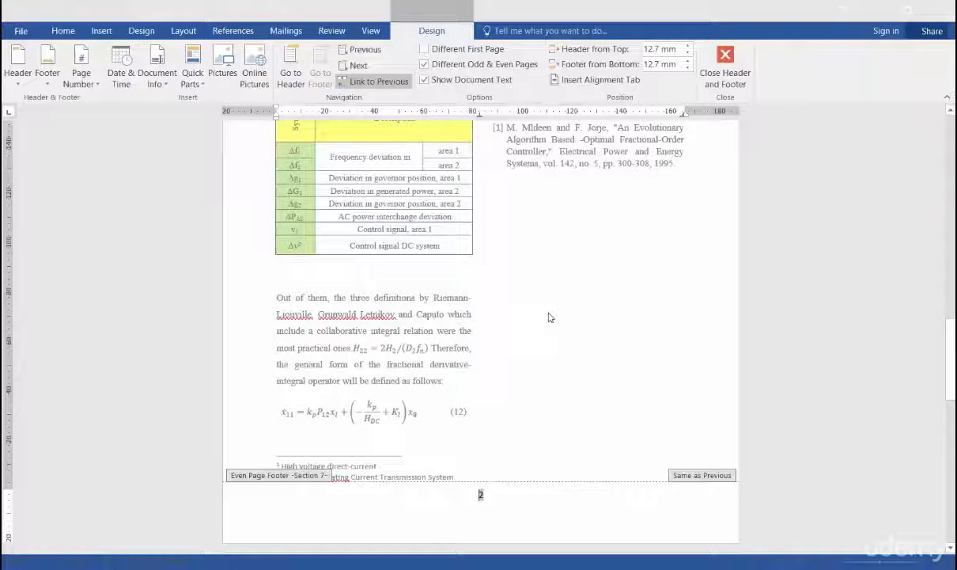
double_click(550, 318)
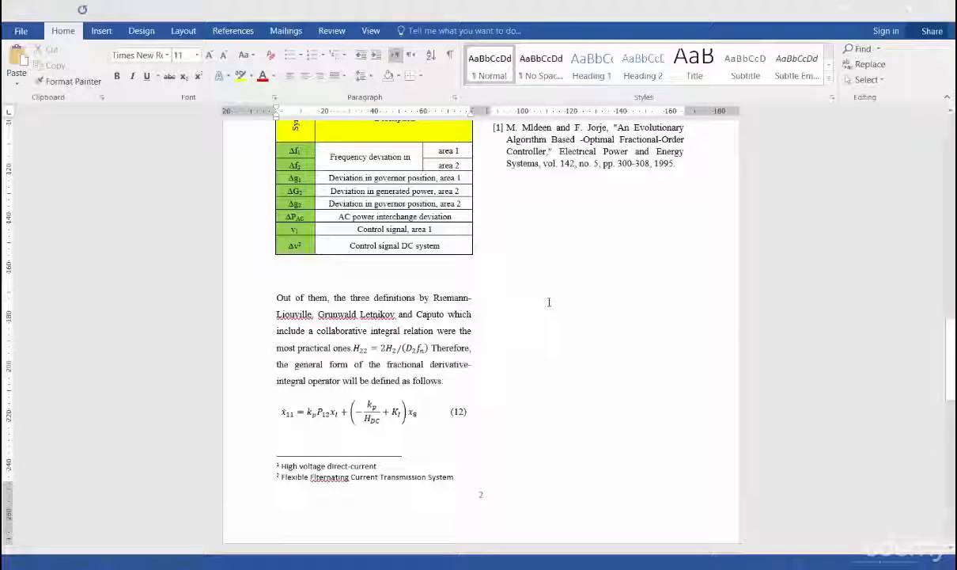
Turn off different odd and even pages for the headers and footers, and return to the document body
scroll(549, 309, up, 10)
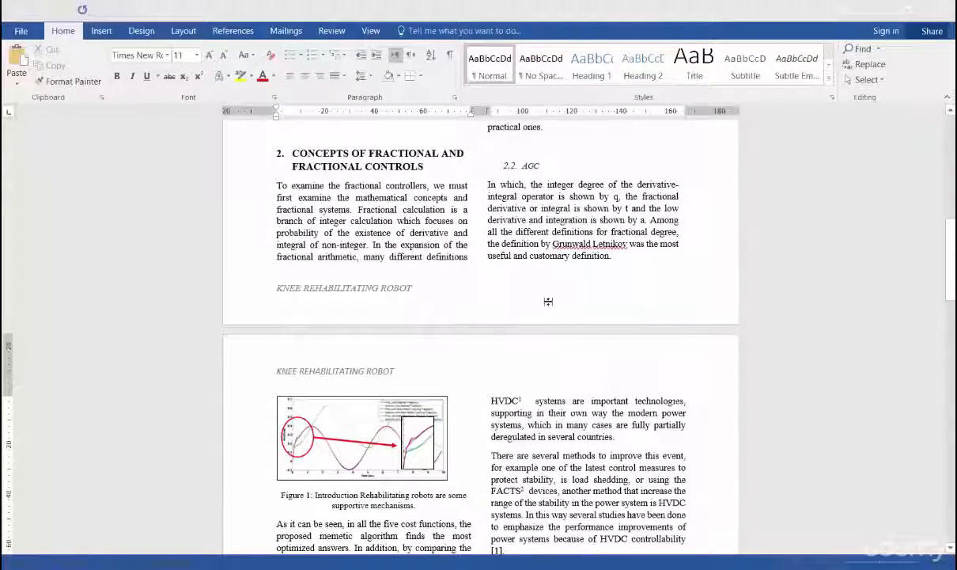
scroll(548, 302, down, 5)
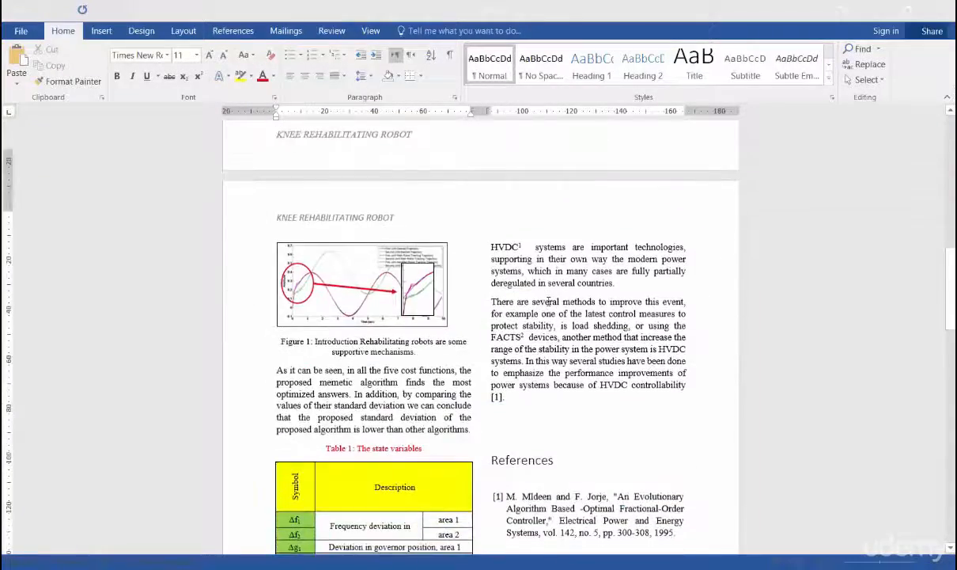
scroll(548, 301, down, 3)
scroll(549, 301, up, 4)
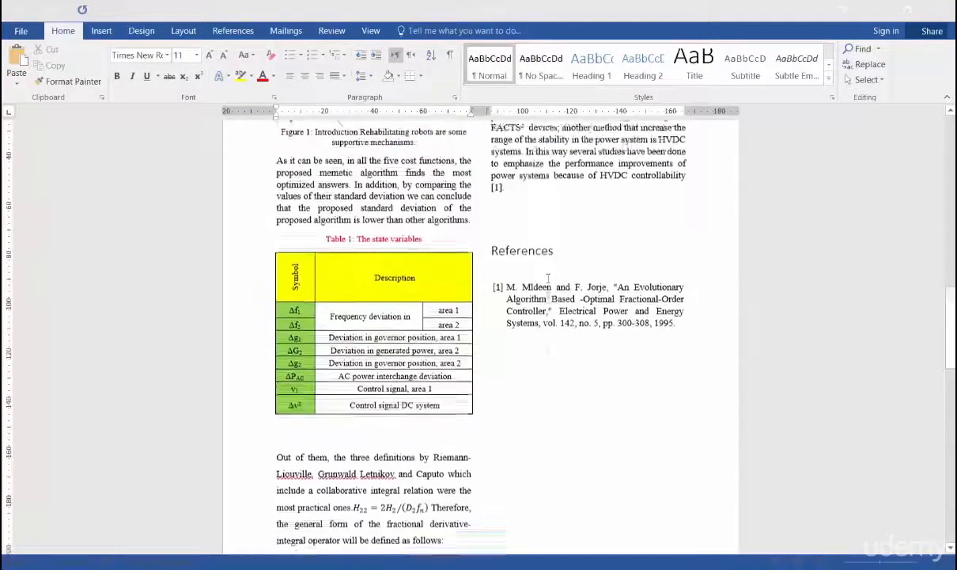
scroll(546, 301, up, 3)
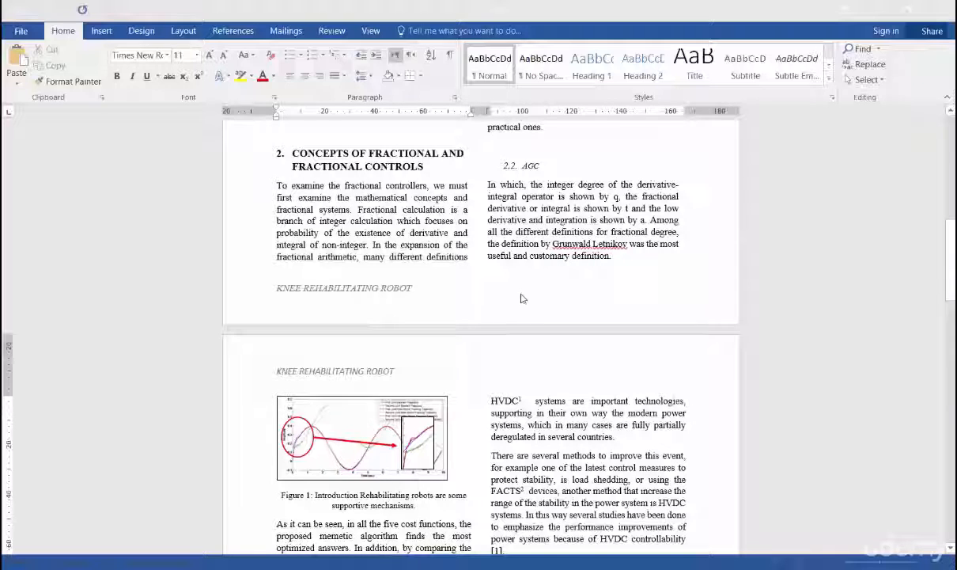
click(101, 31)
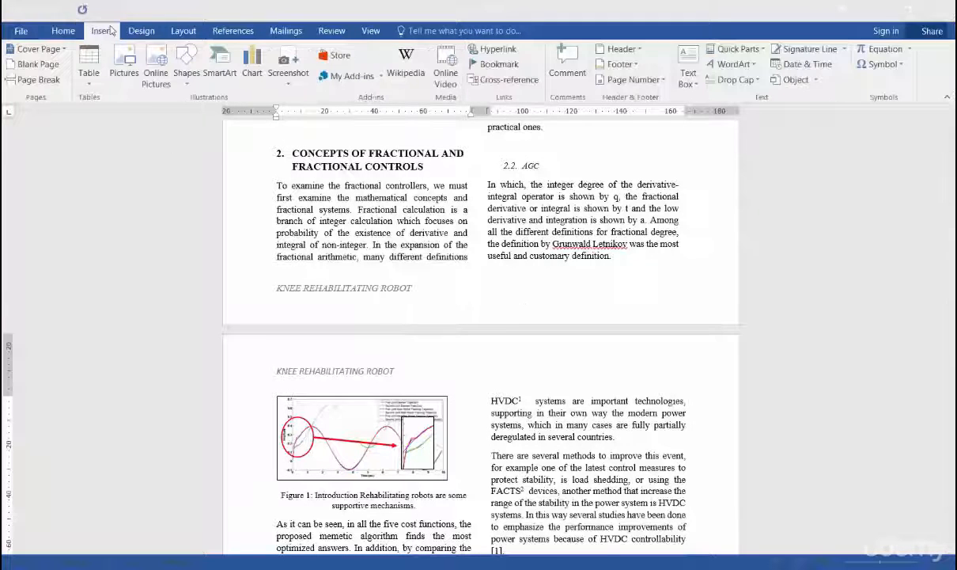
double_click(424, 274)
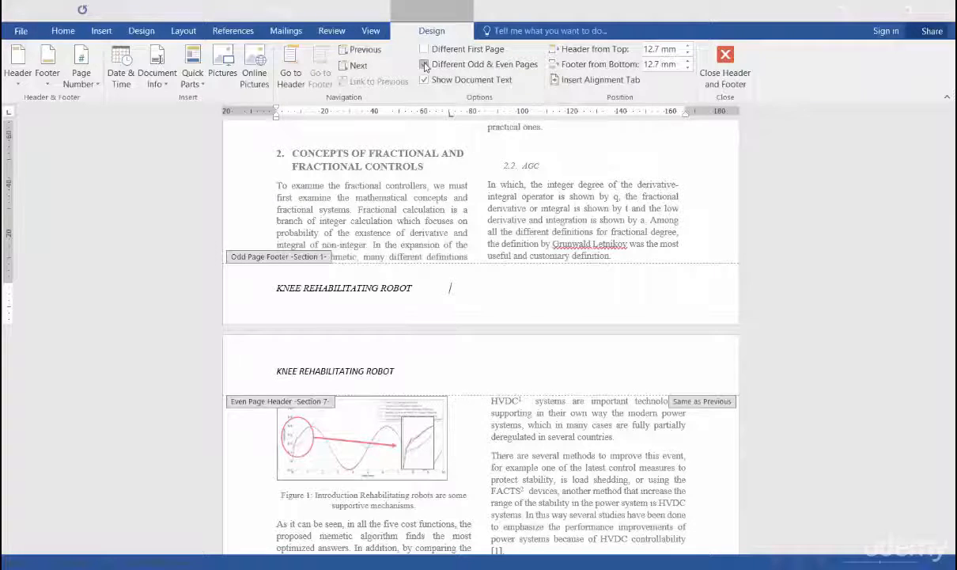
click(425, 65)
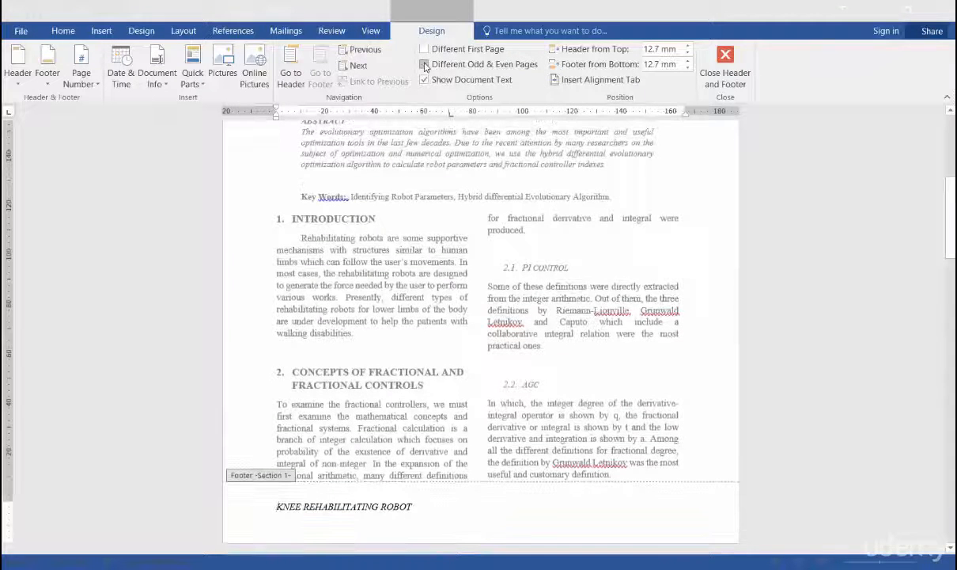
double_click(569, 352)
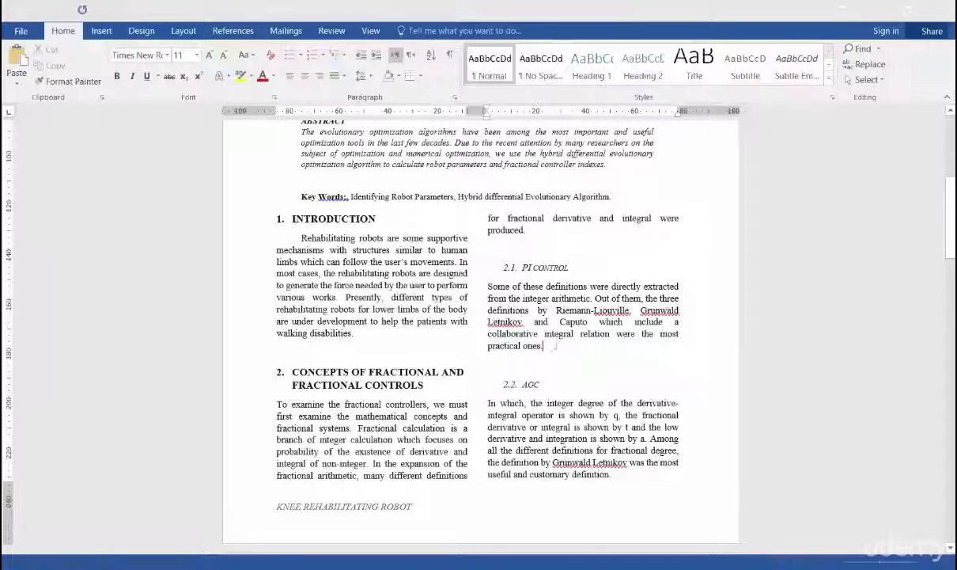
Insert Plain Number 2 page numbers at the bottom of every page again and check the numbering through the document
click(102, 31)
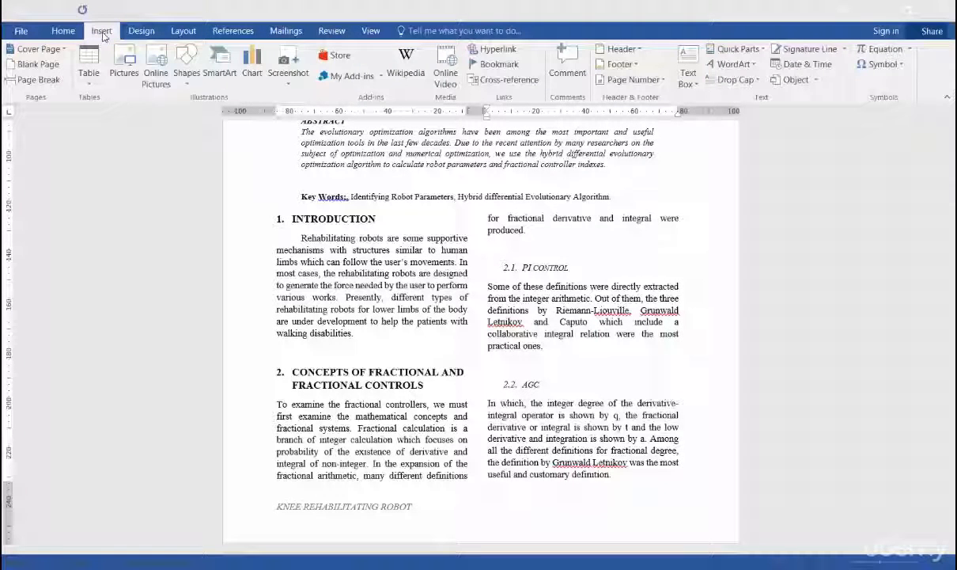
click(660, 81)
mouse_move(633, 115)
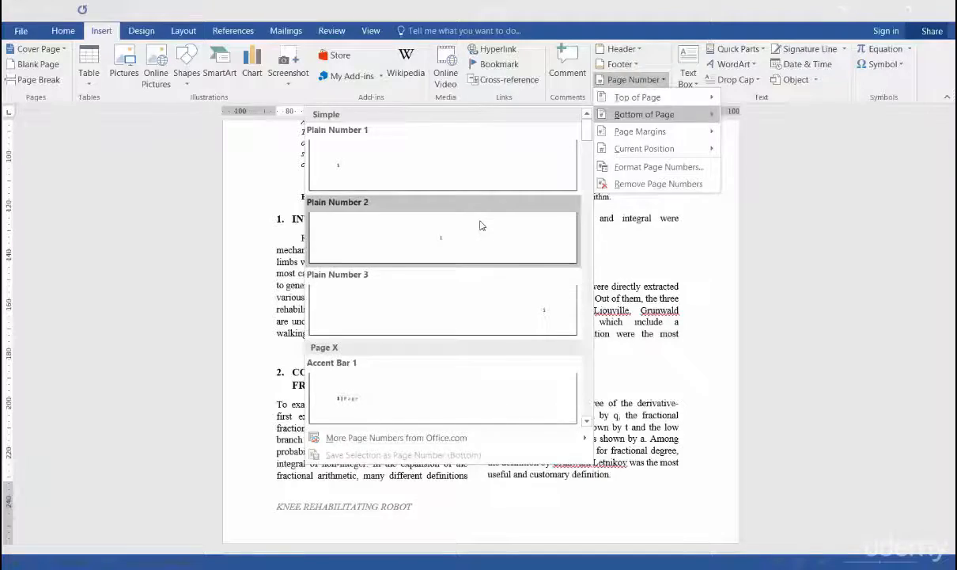
click(479, 225)
double_click(479, 226)
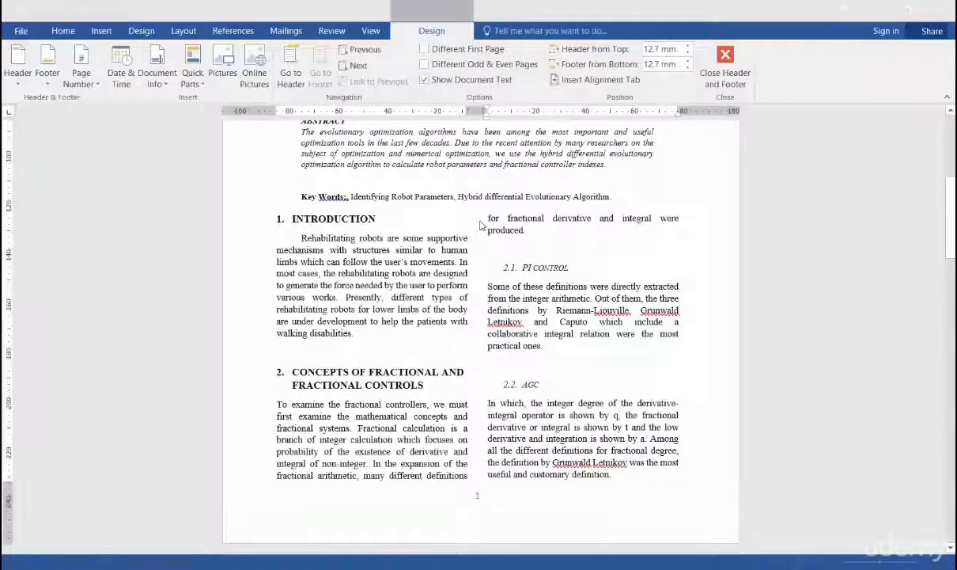
scroll(480, 225, down, 15)
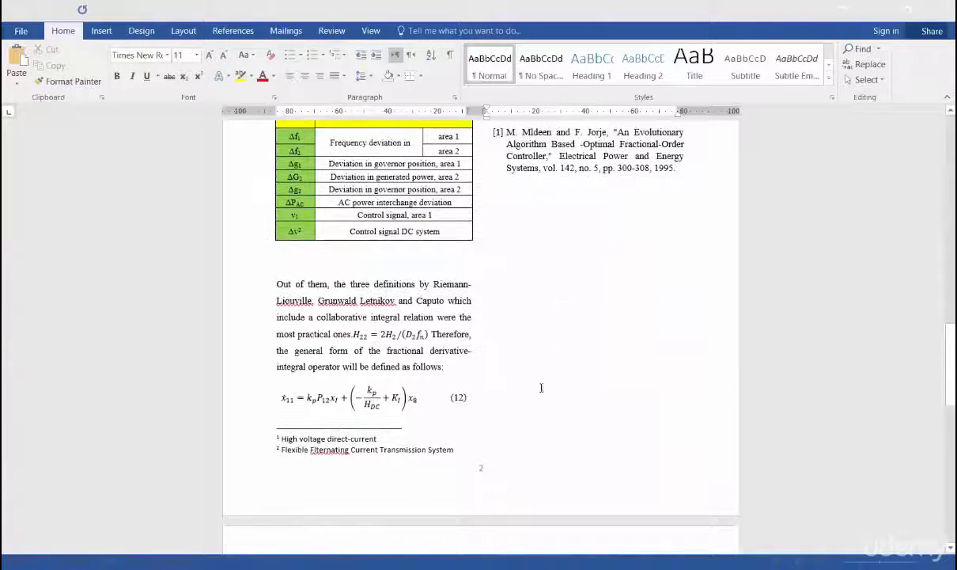
scroll(515, 433, down, 8)
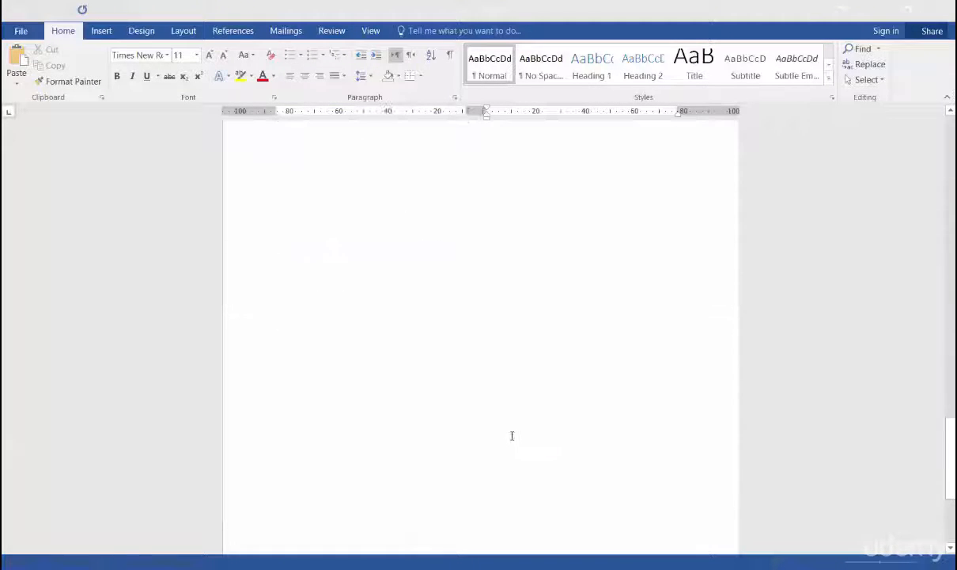
scroll(512, 435, up, 8)
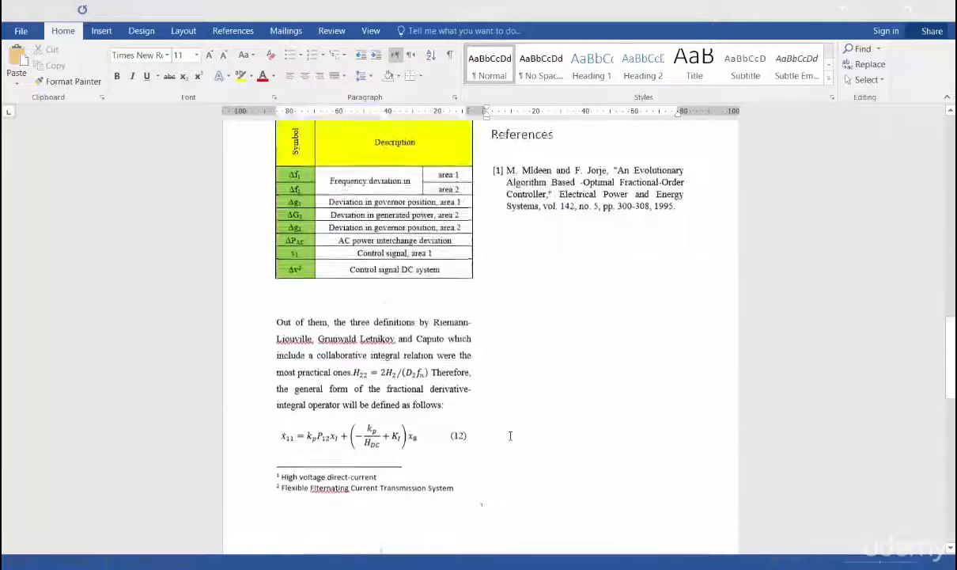
scroll(510, 435, up, 10)
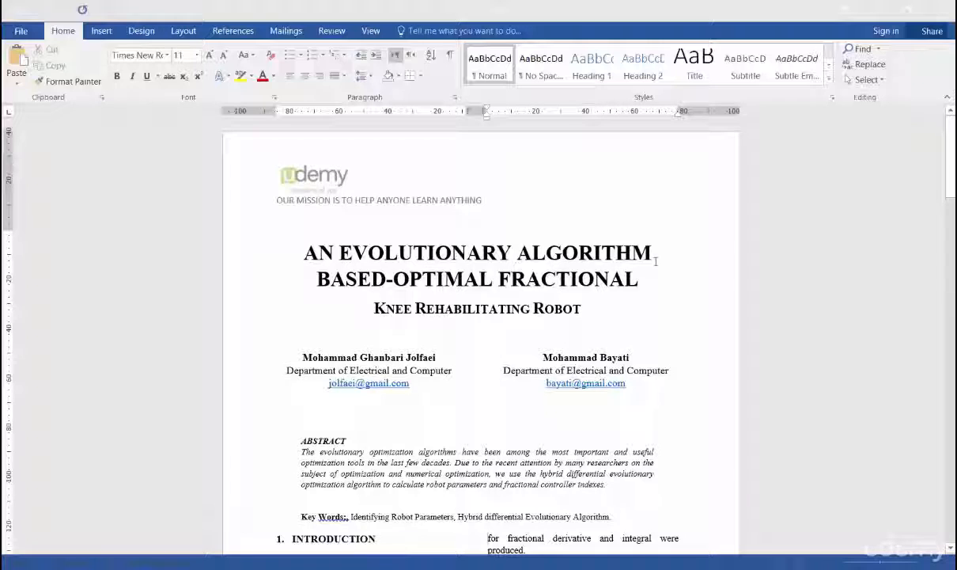
Open the page border settings, compare the Box, Shadow and 3-D settings, and select Shadow
click(150, 34)
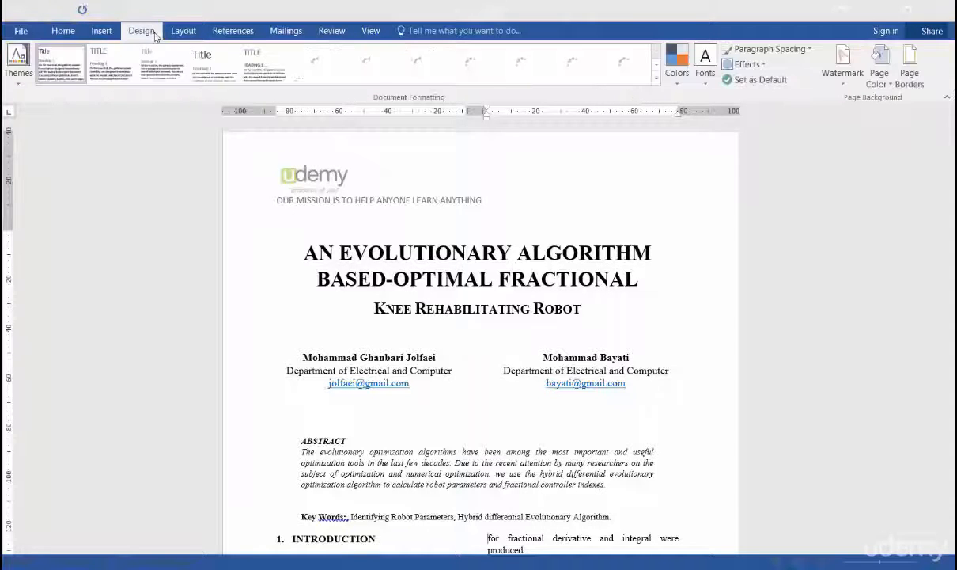
click(908, 89)
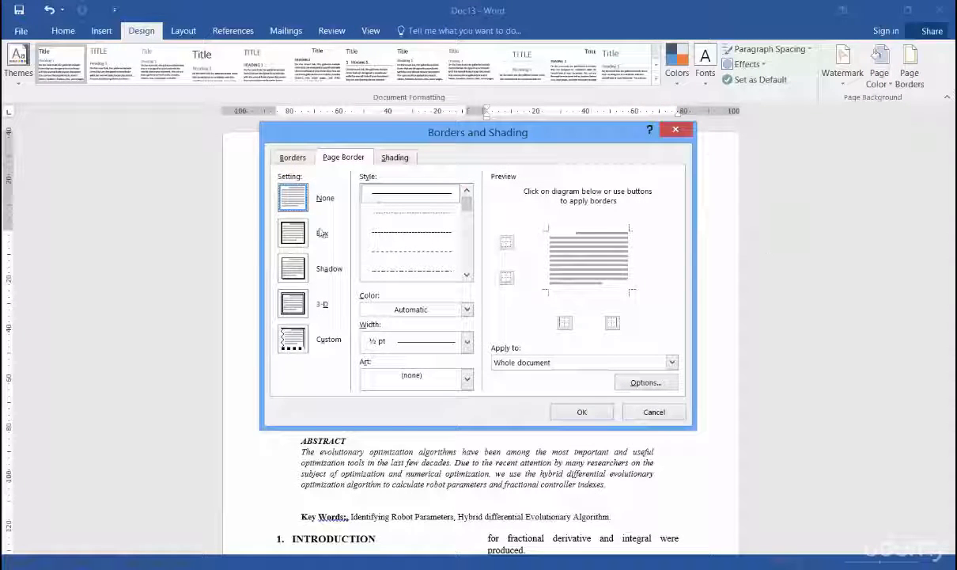
click(322, 233)
click(293, 269)
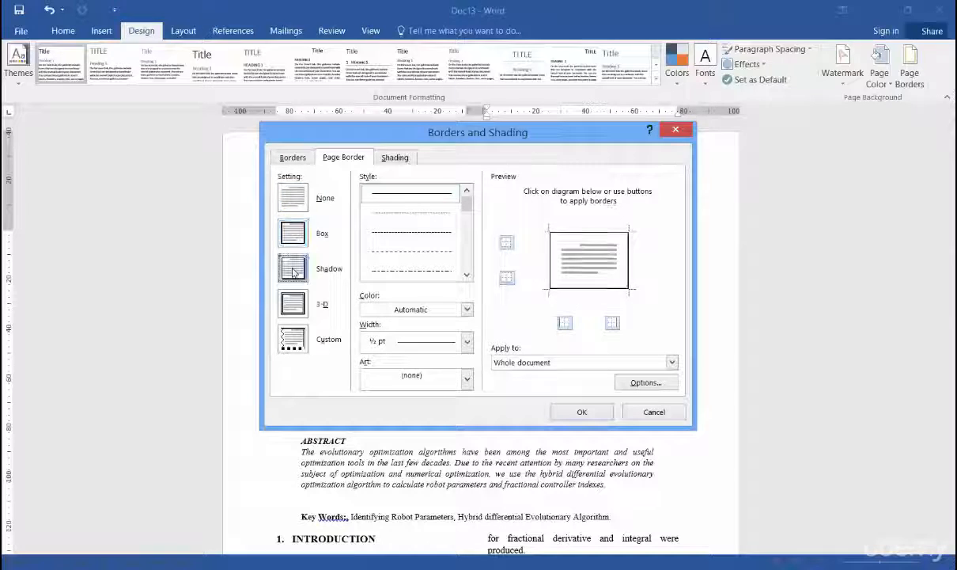
click(293, 299)
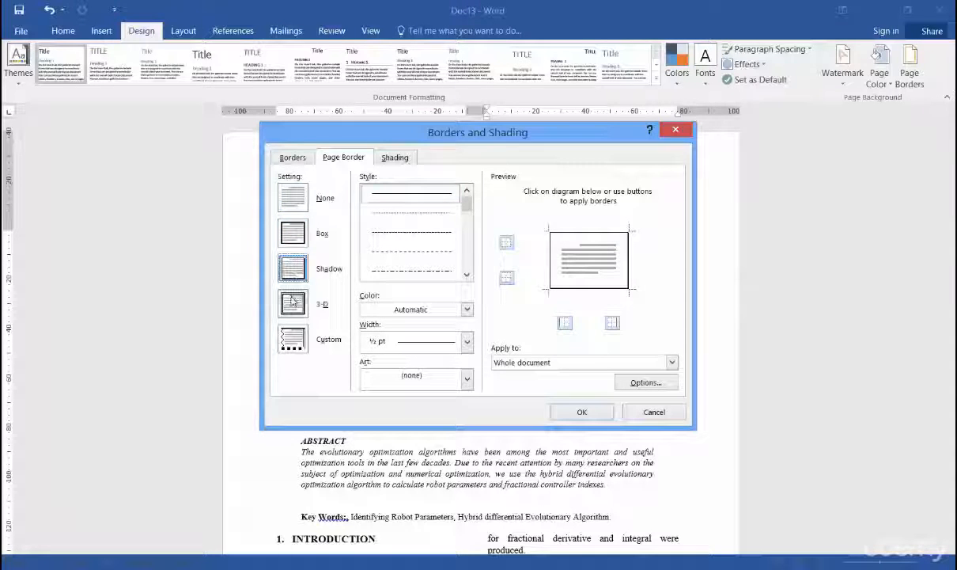
click(292, 267)
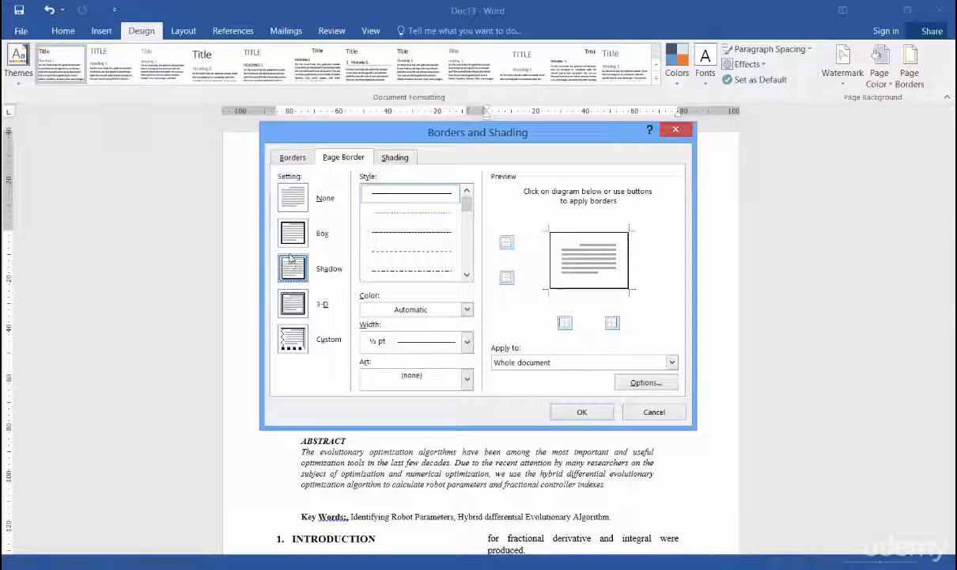
click(293, 241)
click(294, 269)
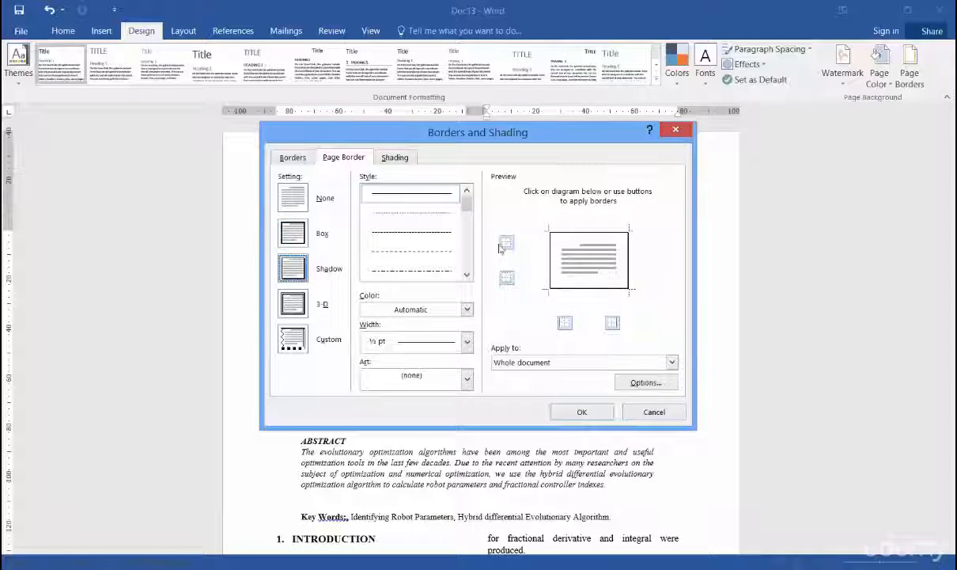
Browse the page border's line styles and colors, and set its width to 1 pt
drag(467, 200, 468, 255)
mouse_move(467, 229)
mouse_down()
mouse_move(467, 214)
mouse_move(467, 226)
mouse_up()
click(467, 309)
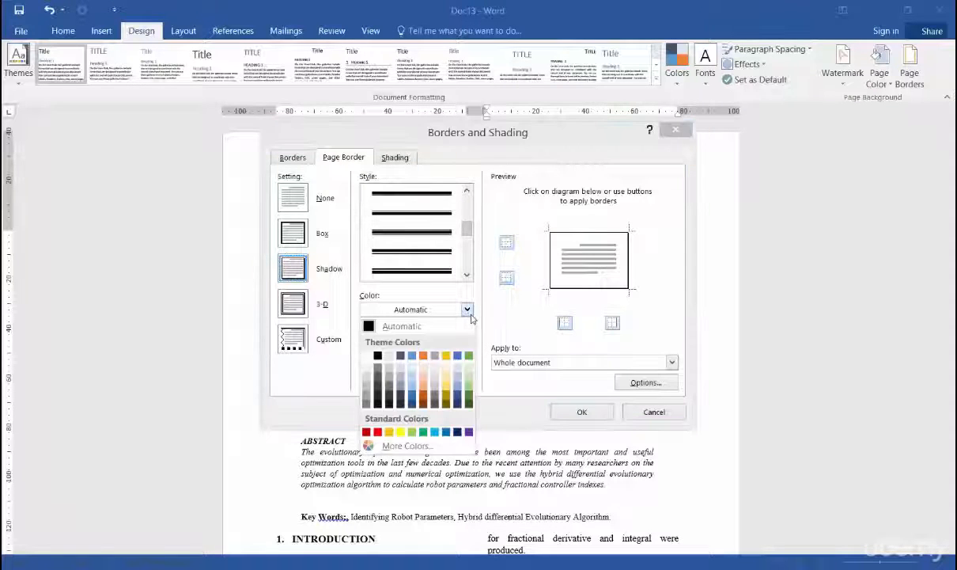
click(467, 310)
click(467, 341)
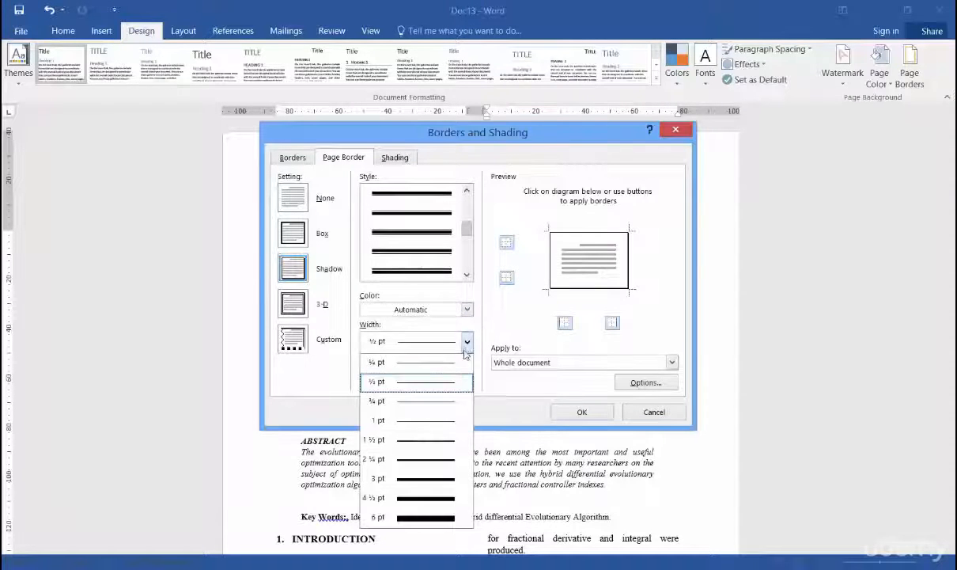
click(443, 420)
Try a pictorial art border on the page and set the art back to none
click(467, 378)
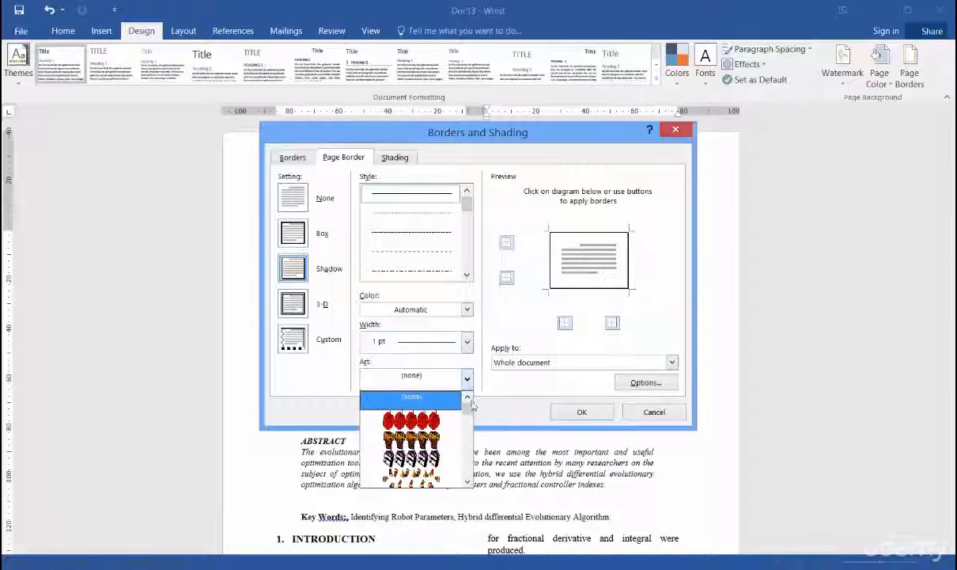
drag(468, 400, 470, 434)
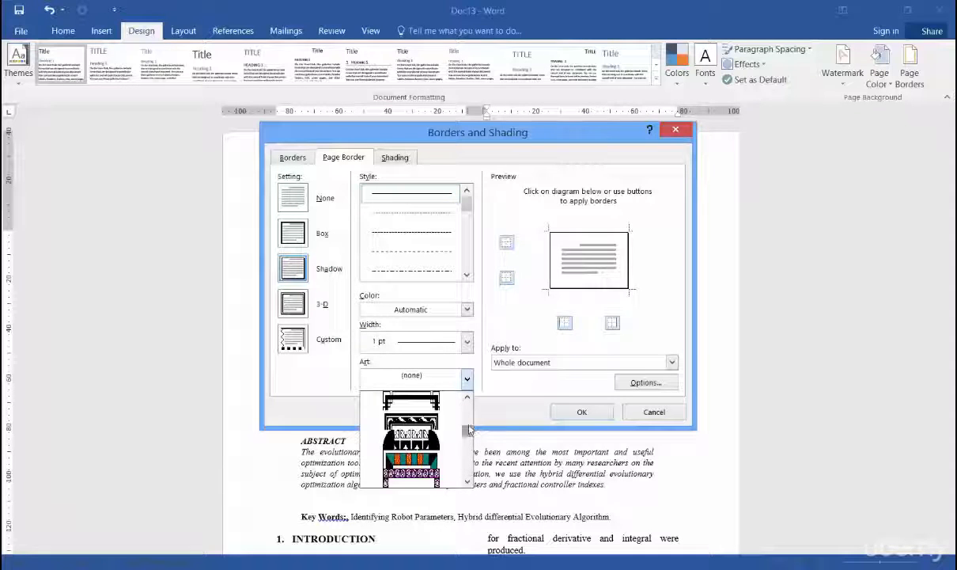
scroll(443, 407, down, 2)
click(443, 437)
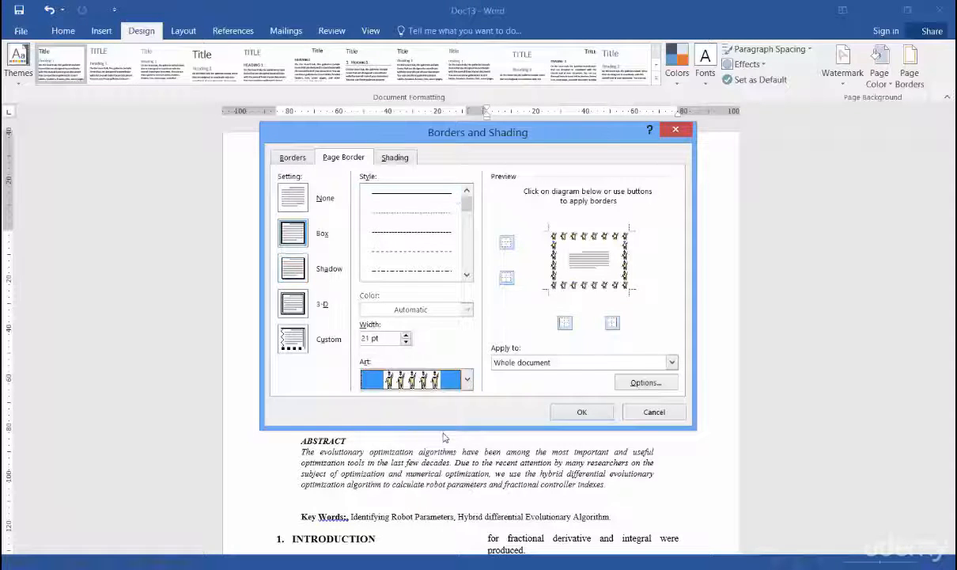
click(466, 380)
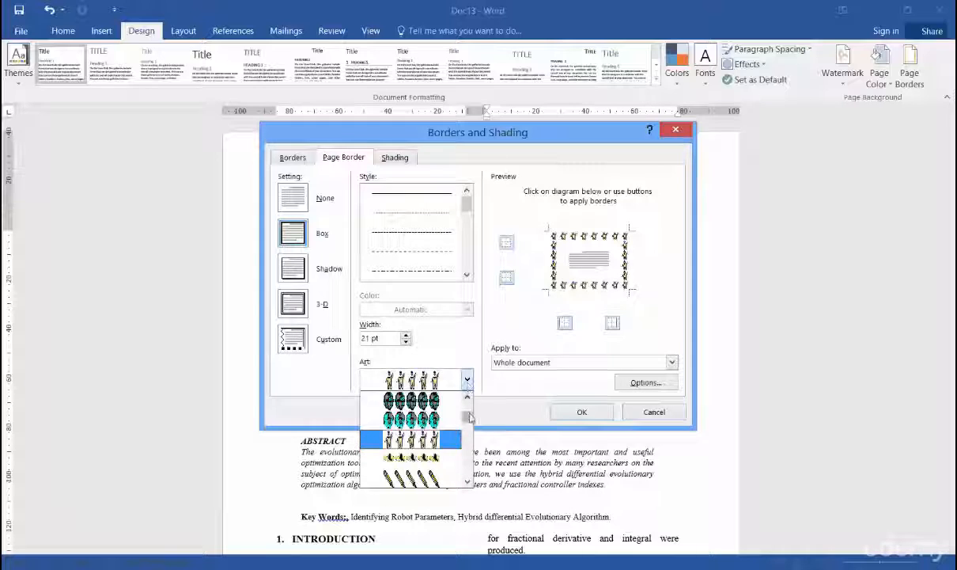
scroll(442, 392, up, 5)
click(439, 398)
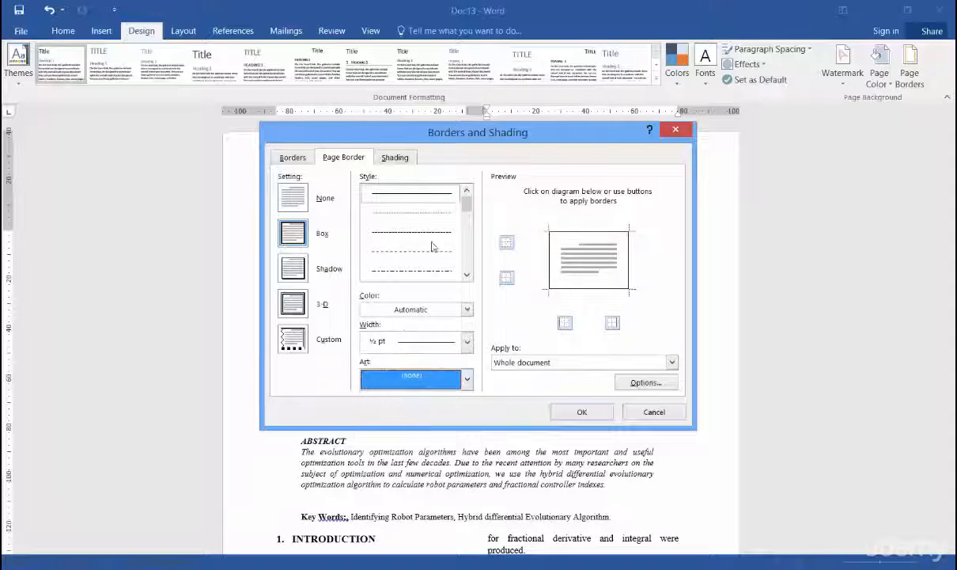
Apply a Shadow page border with a ½ pt automatic-color line to the whole document
click(294, 270)
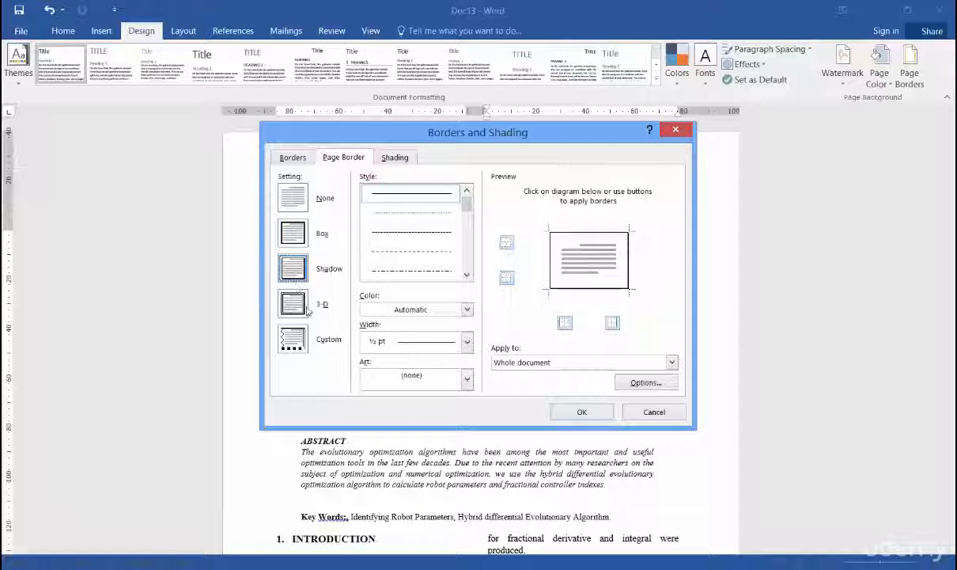
click(582, 413)
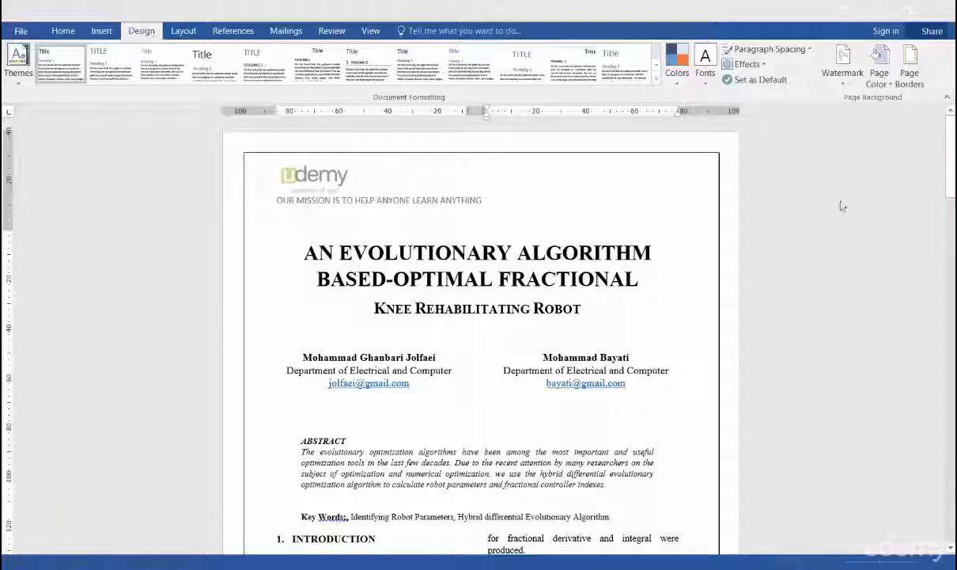
Open the page background color choices
click(887, 83)
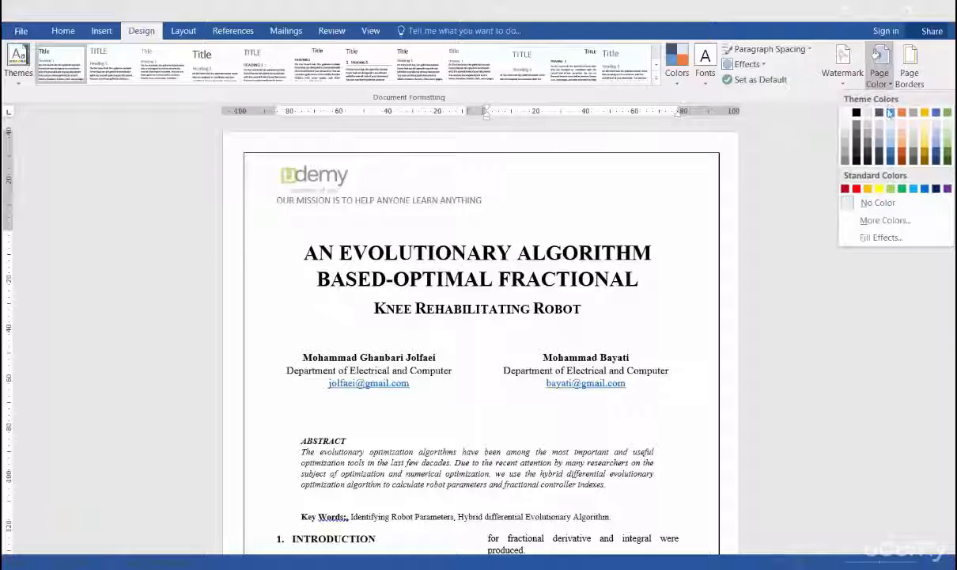